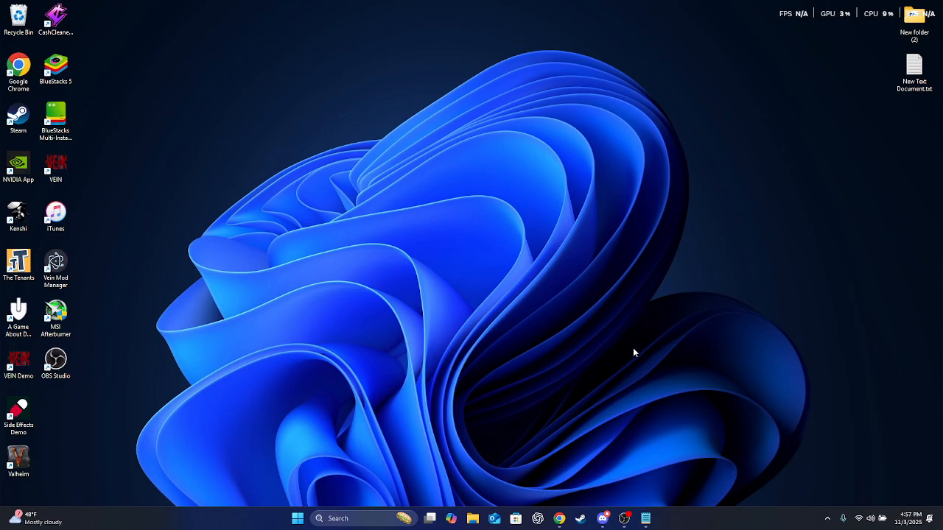
- Switch to Chrome, search SteamDB for "vein" and open the page of the game VEIN
{"action": "left_click", "coordinate": [559, 518]}
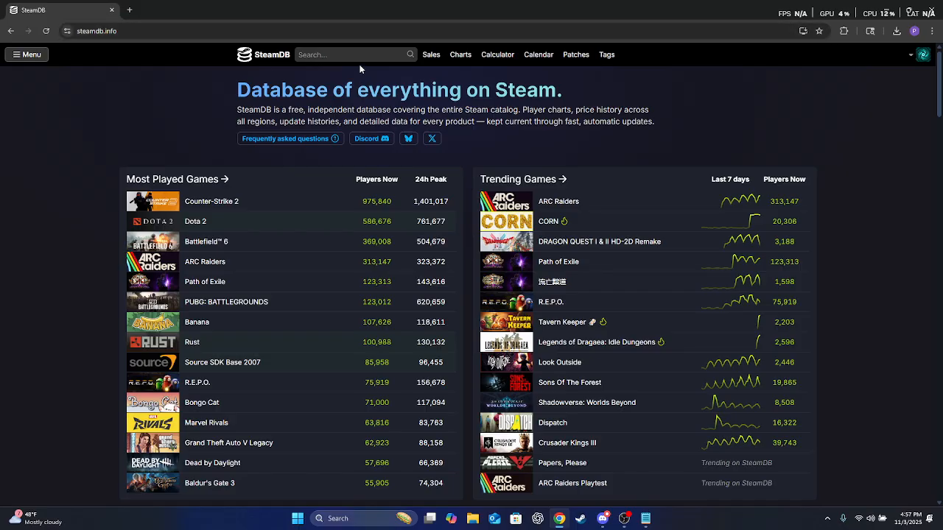
{"action": "left_click", "coordinate": [338, 53]}
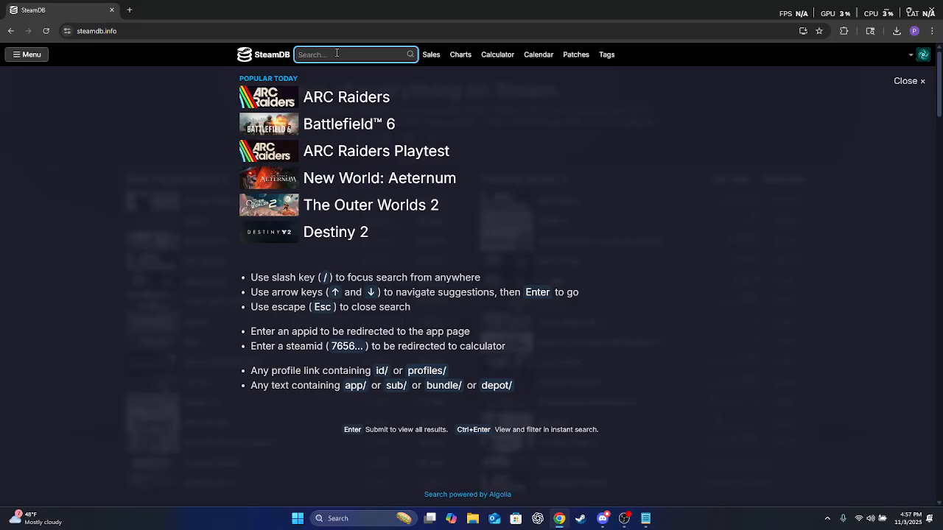
{"action": "type", "text": "vein"}
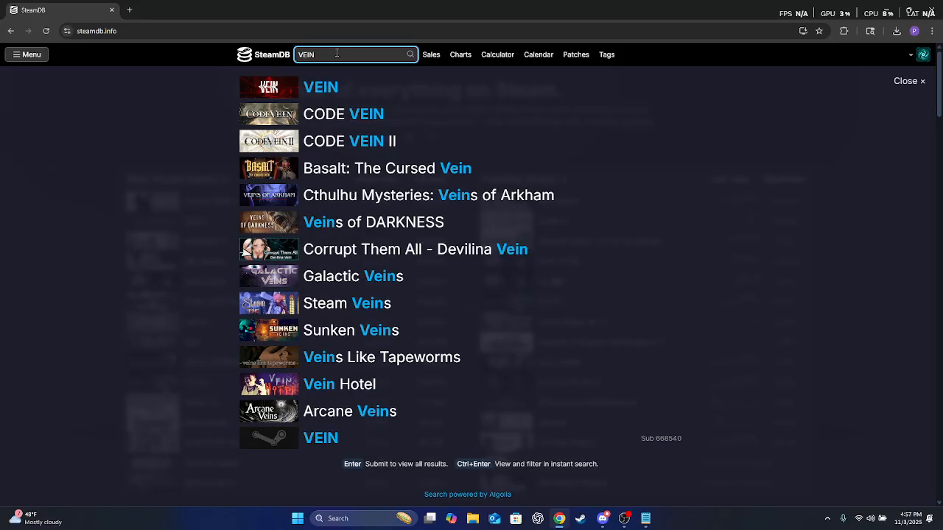
{"action": "left_click", "coordinate": [315, 92]}
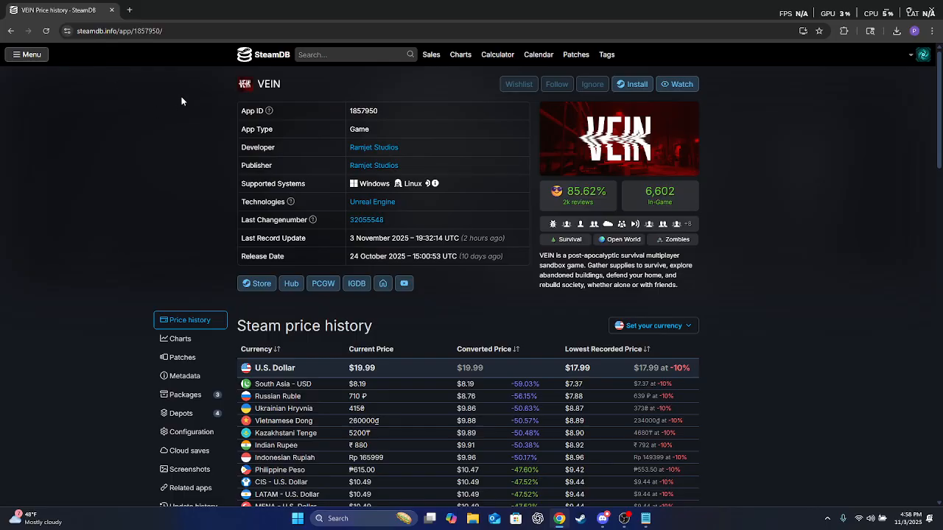
- Open VEIN's depots list and go to the Windows depot 1857952
{"action": "scroll", "coordinate": [175, 201], "scroll_direction": "down", "scroll_amount": 1}
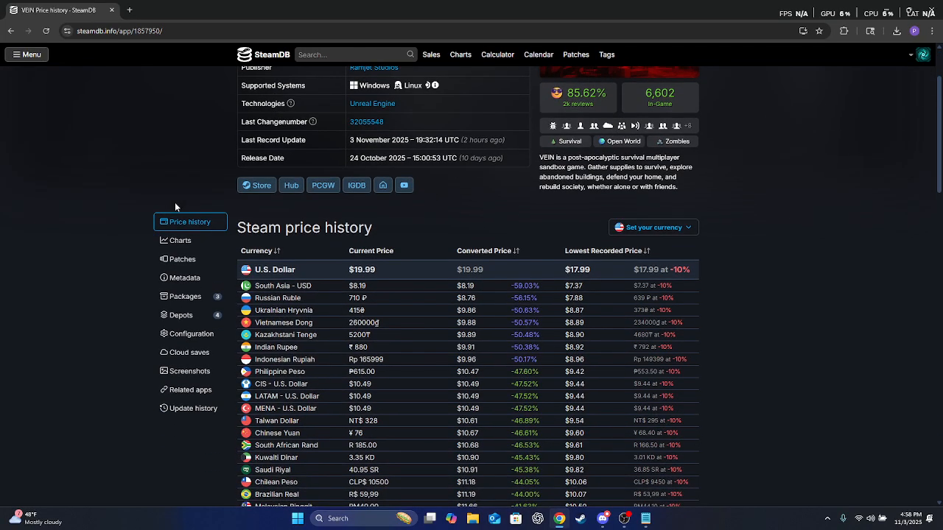
{"action": "left_click", "coordinate": [188, 320]}
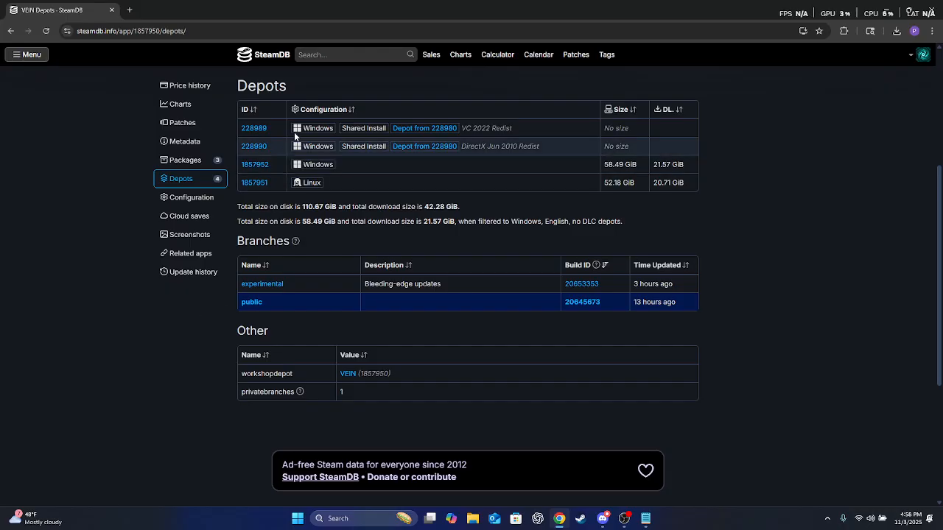
{"action": "left_click_drag", "start_coordinate": [237, 87], "coordinate": [433, 186]}
{"action": "left_click", "coordinate": [356, 197]}
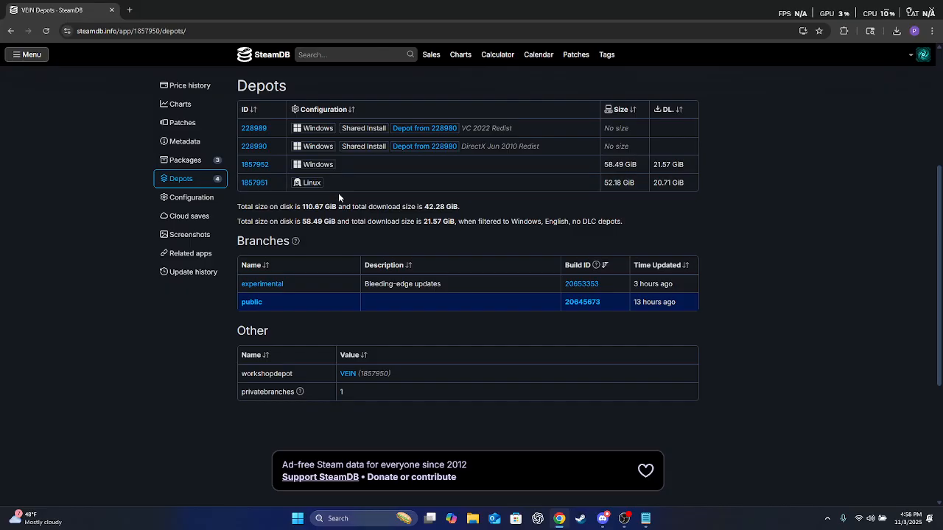
{"action": "left_click", "coordinate": [255, 164]}
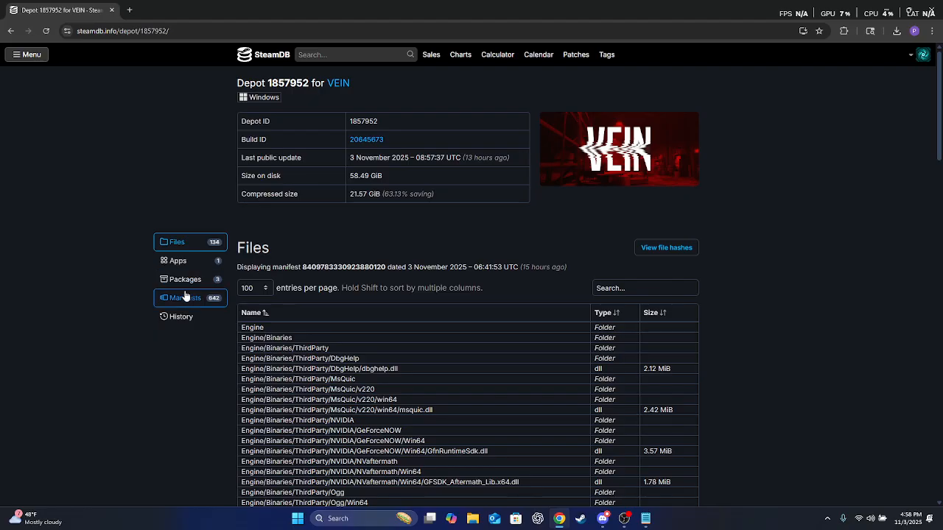
- Show the Windows depot's previously seen manifests and filter them to the public branch
{"action": "scroll", "coordinate": [185, 298], "scroll_direction": "down", "scroll_amount": 1}
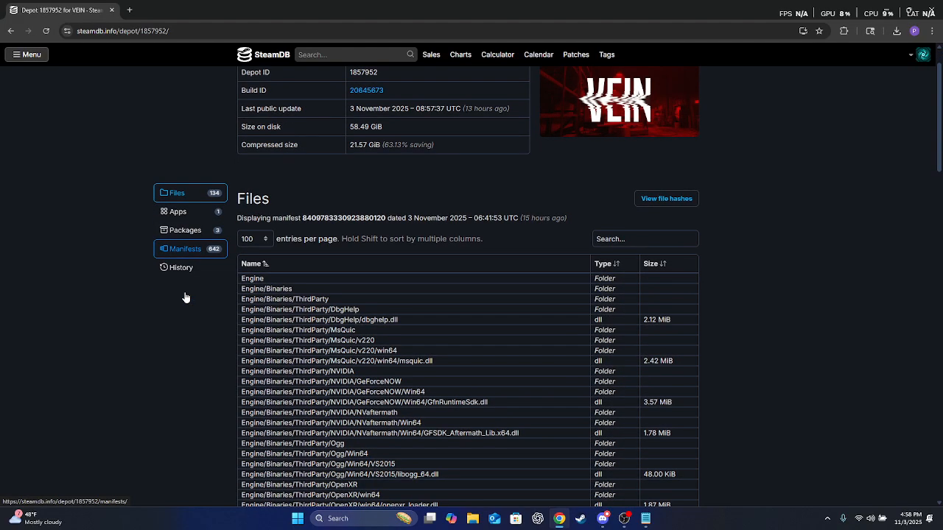
{"action": "left_click", "coordinate": [185, 250]}
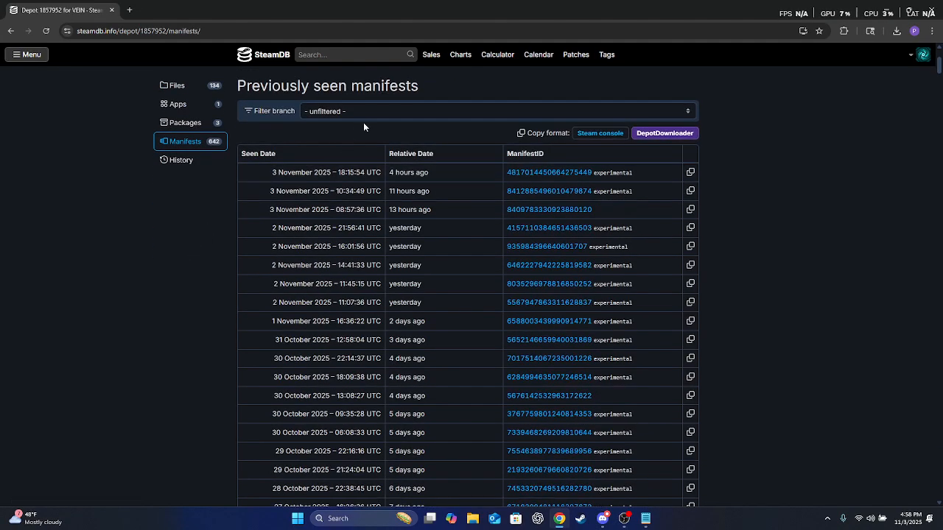
{"action": "left_click", "coordinate": [335, 112]}
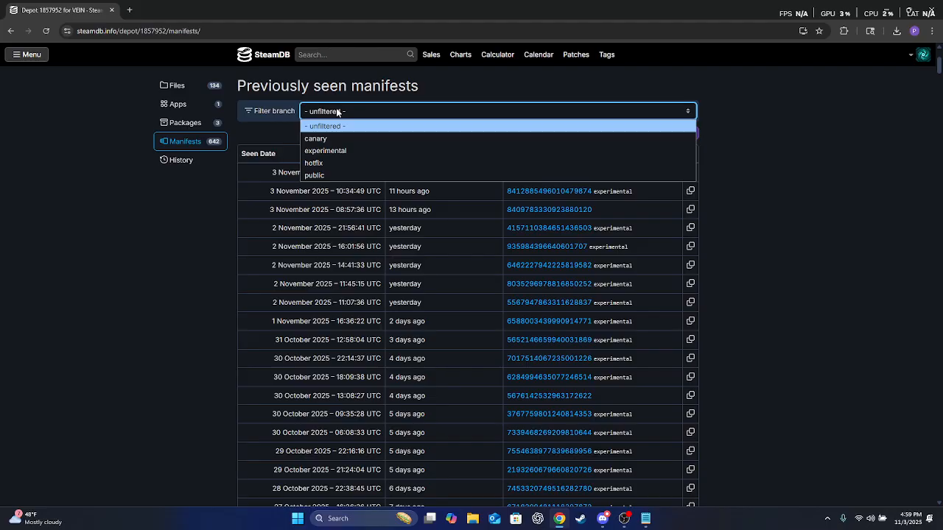
{"action": "left_click", "coordinate": [315, 175]}
- Check the account menu and examine the dates and manifest IDs of the two newest public manifests
{"action": "scroll", "coordinate": [810, 155], "scroll_direction": "up", "scroll_amount": 1}
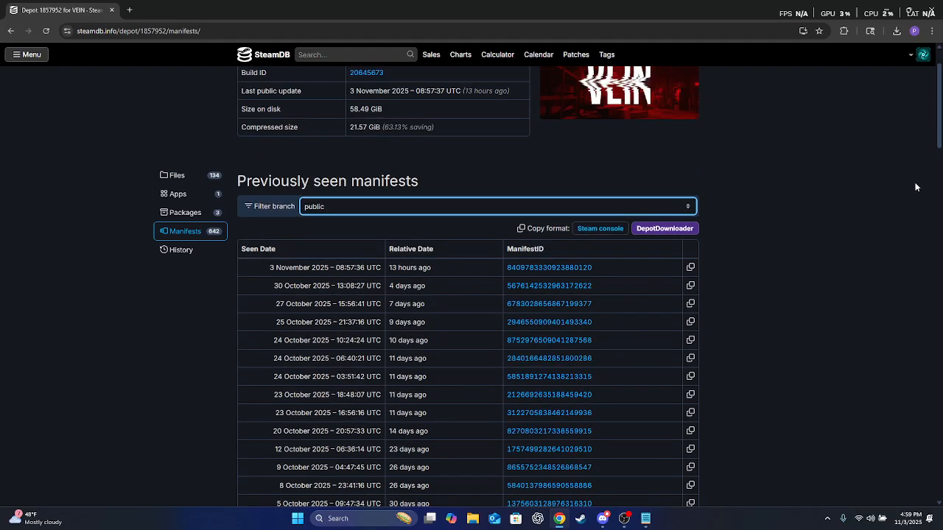
{"action": "left_click", "coordinate": [914, 59]}
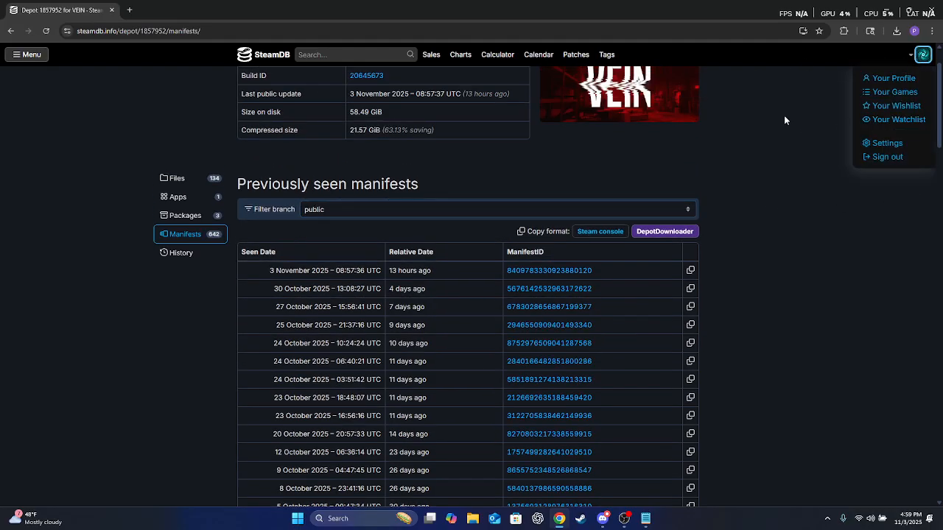
{"action": "left_click", "coordinate": [826, 128]}
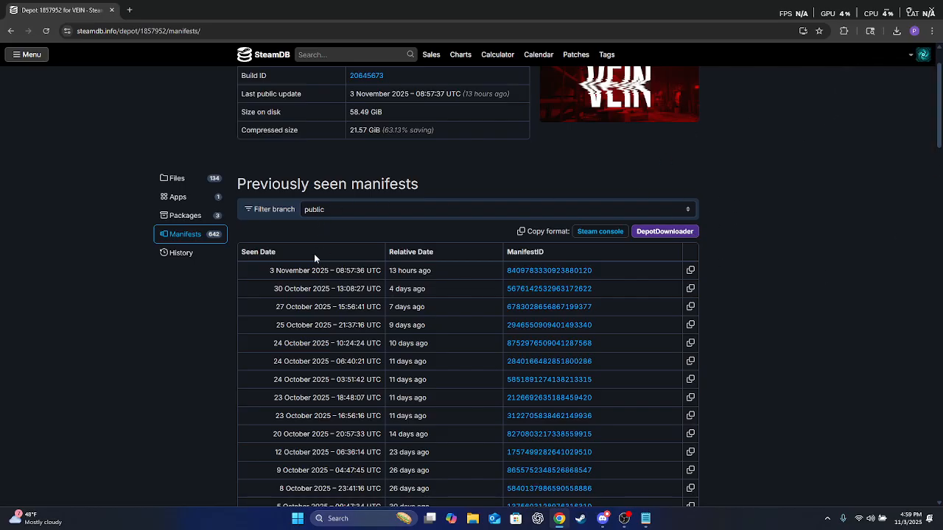
{"action": "left_click_drag", "start_coordinate": [264, 271], "coordinate": [381, 268]}
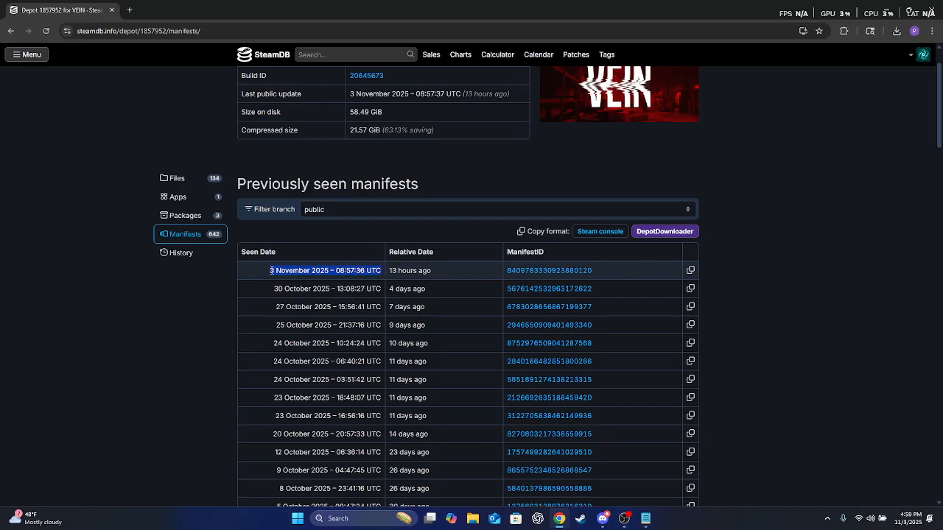
{"action": "left_click_drag", "start_coordinate": [265, 270], "coordinate": [592, 272]}
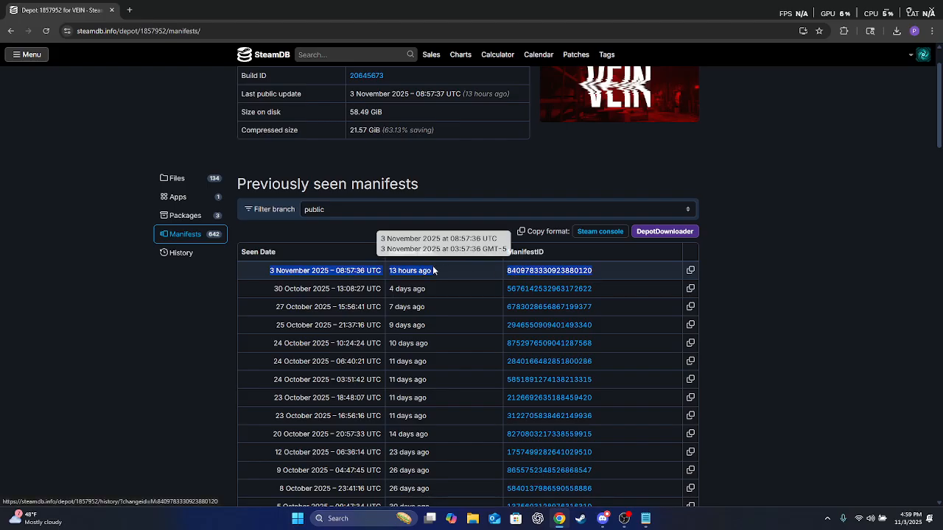
{"action": "left_click", "coordinate": [243, 288]}
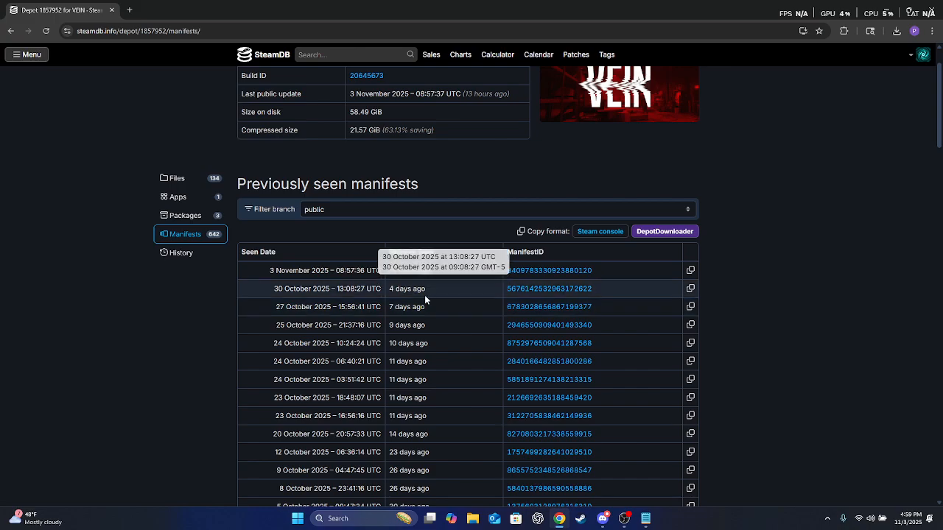
{"action": "left_click_drag", "start_coordinate": [431, 288], "coordinate": [268, 290]}
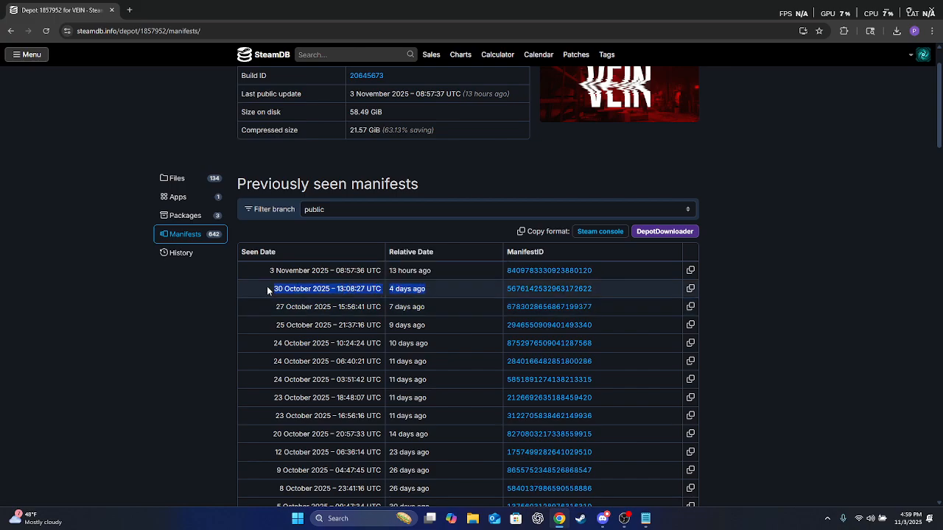
{"action": "left_click", "coordinate": [268, 290]}
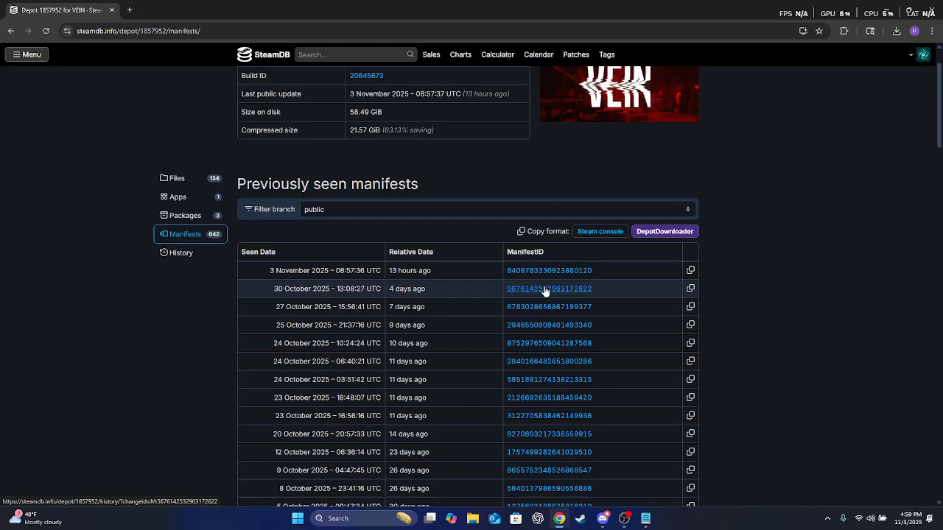
- Open the 30 October 2025 public manifest and copy its manifest ID
{"action": "left_click", "coordinate": [545, 290]}
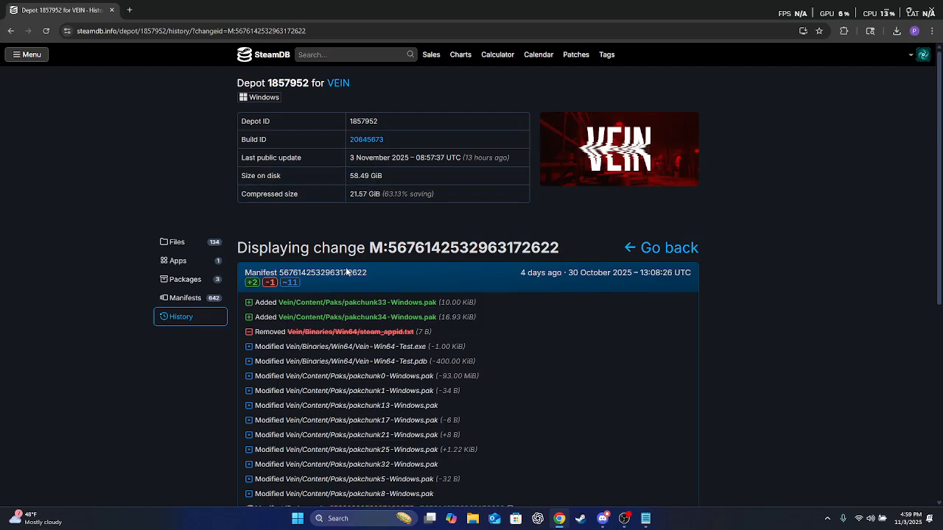
{"action": "left_click_drag", "start_coordinate": [279, 272], "coordinate": [367, 274]}
{"action": "right_click", "coordinate": [370, 286]}
{"action": "left_click", "coordinate": [370, 287]}
{"action": "left_click_drag", "start_coordinate": [693, 13], "coordinate": [658, 48]}
{"action": "double_click", "coordinate": [911, 65]}
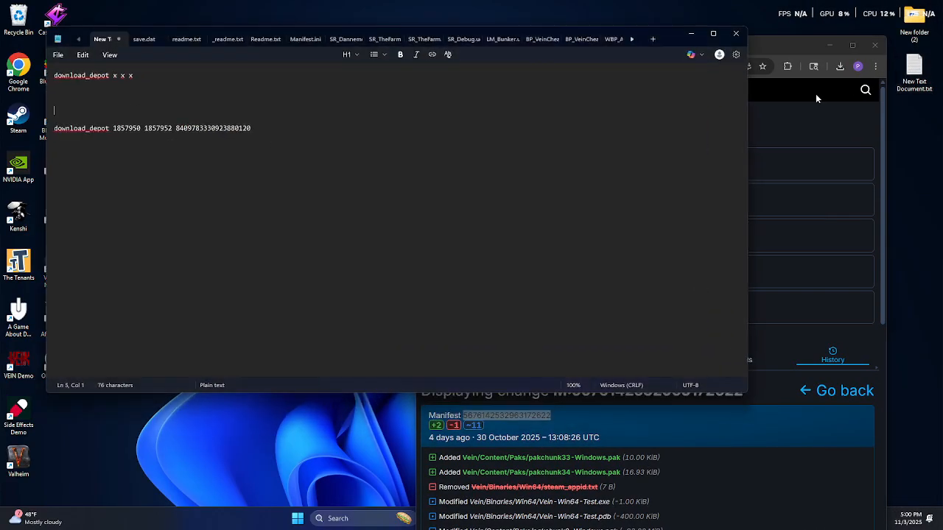
{"action": "key", "text": "Return"}
{"action": "key", "text": "Return"}
{"action": "key", "text": "Return"}
{"action": "key", "text": "Return"}
{"action": "key", "text": "ctrl+v"}
- Copy the depot ID 1857952 from SteamDB in Chrome and paste it below the manifest ID in the Notepad file
{"action": "left_click", "coordinate": [796, 88]}
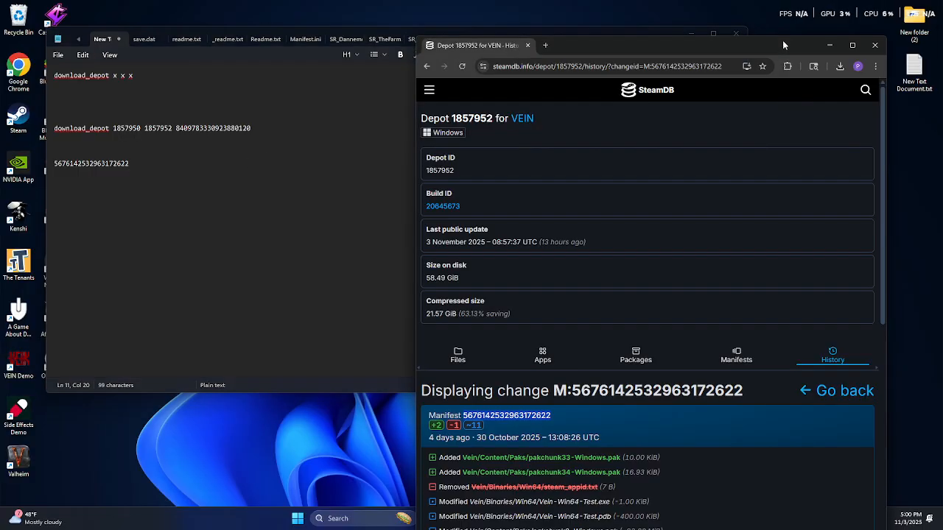
{"action": "double_click", "coordinate": [691, 46]}
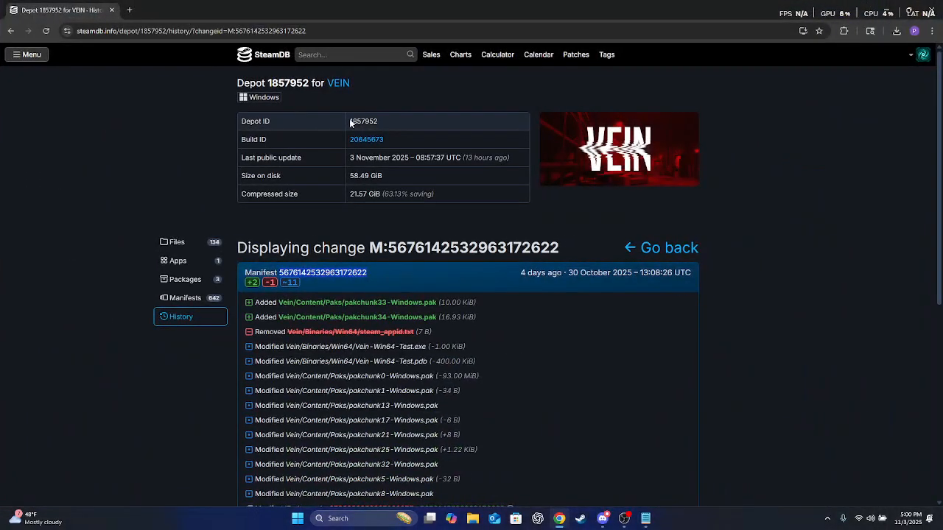
{"action": "double_click", "coordinate": [352, 122]}
{"action": "right_click", "coordinate": [354, 124]}
{"action": "left_click", "coordinate": [367, 134]}
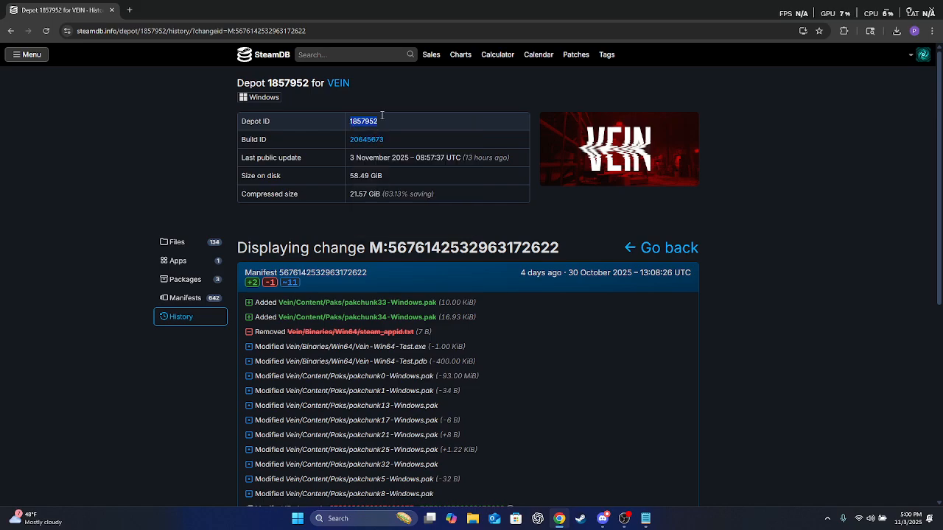
{"action": "left_click_drag", "start_coordinate": [514, 11], "coordinate": [646, 81]}
{"action": "left_click", "coordinate": [169, 183]}
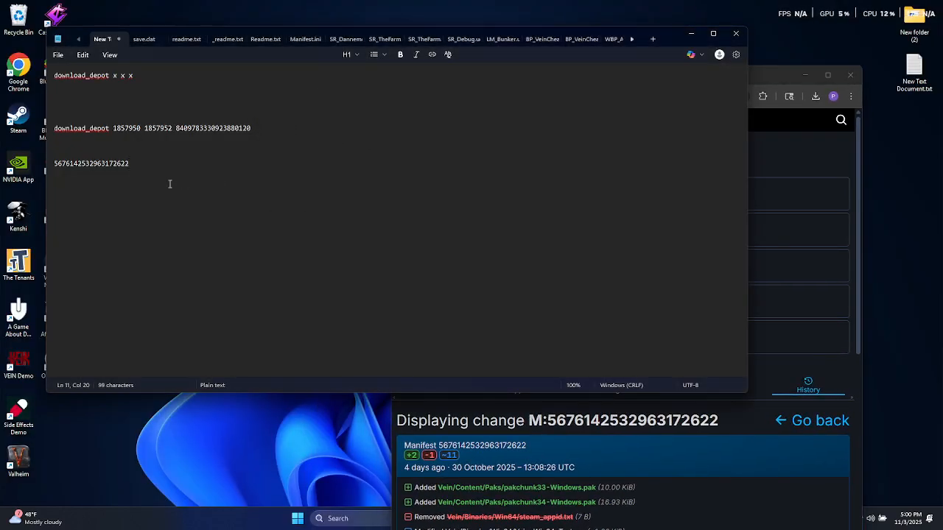
{"action": "key", "text": "Return"}
{"action": "key", "text": "Return"}
{"action": "key", "text": "ctrl+v"}
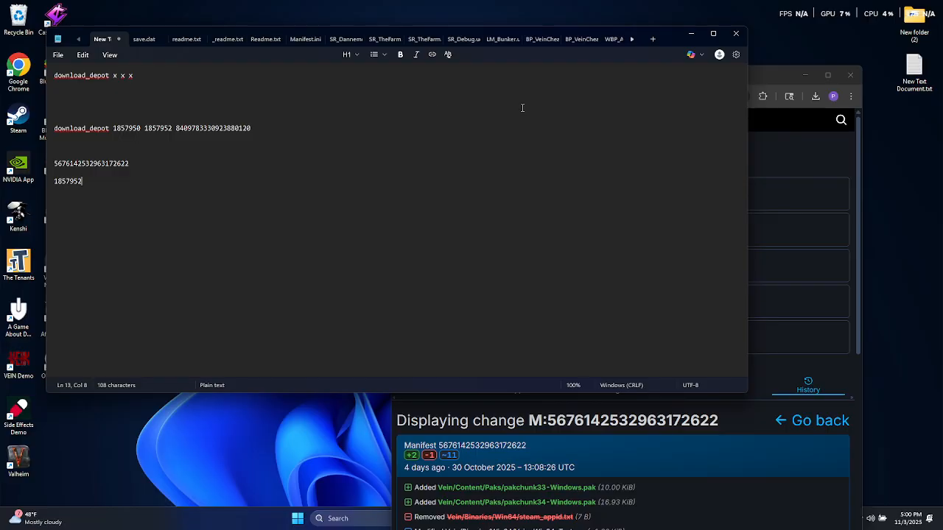
- Return to VEIN's app page in Chrome and copy the App ID 1857950
{"action": "left_click_drag", "start_coordinate": [774, 77], "coordinate": [713, 3]}
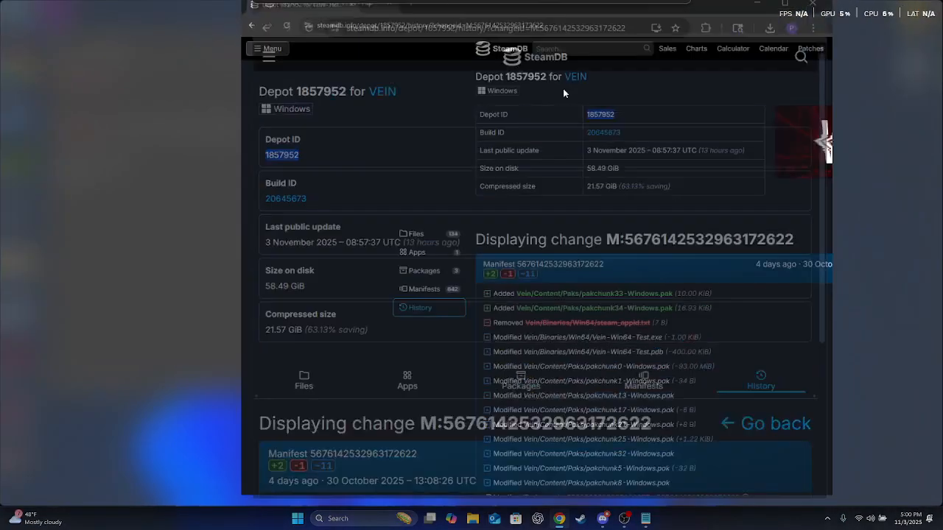
{"action": "left_click", "coordinate": [10, 31]}
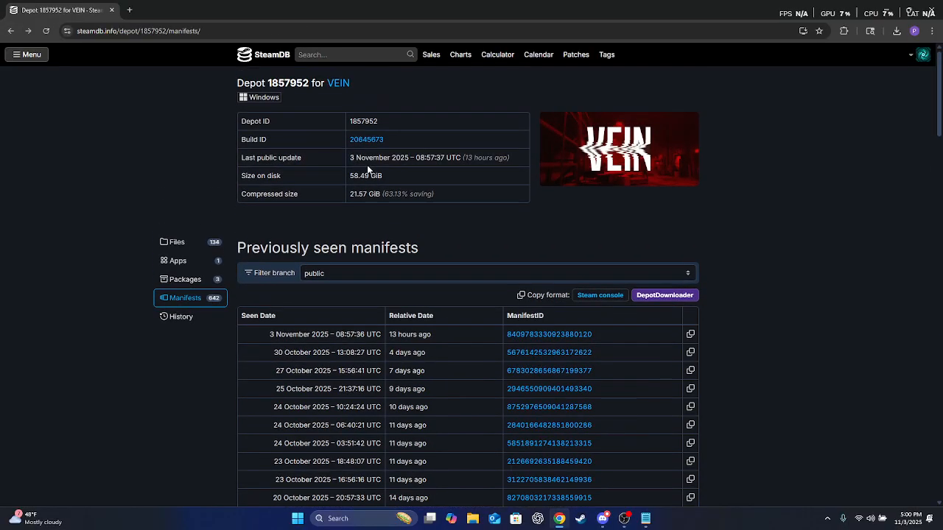
{"action": "left_click", "coordinate": [10, 31]}
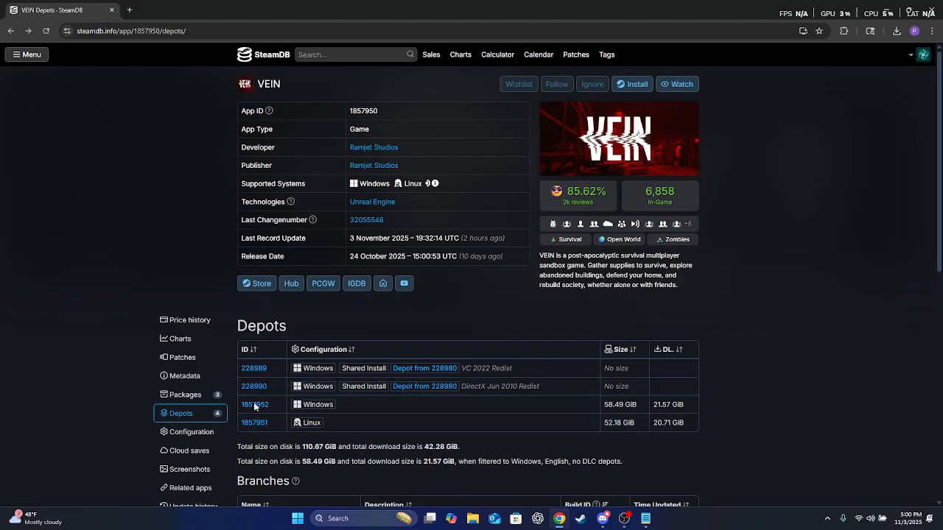
{"action": "double_click", "coordinate": [369, 111]}
{"action": "right_click", "coordinate": [360, 116]}
{"action": "left_click", "coordinate": [372, 127]}
{"action": "left_click", "coordinate": [386, 111]}
{"action": "left_click_drag", "start_coordinate": [388, 111], "coordinate": [239, 117]}
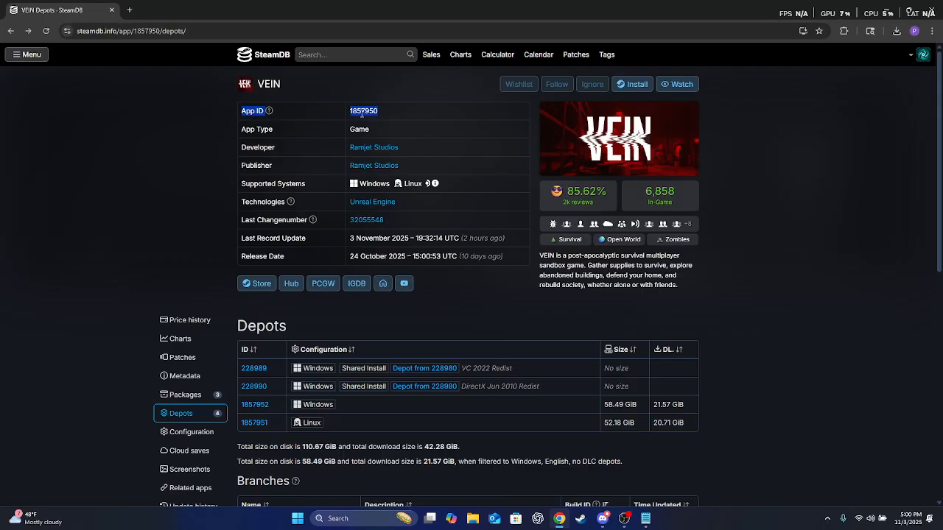
{"action": "left_click", "coordinate": [389, 113]}
- Switch back to Notepad and paste the App ID 1857950 on a new line below the depot ID
{"action": "left_click", "coordinate": [887, 10]}
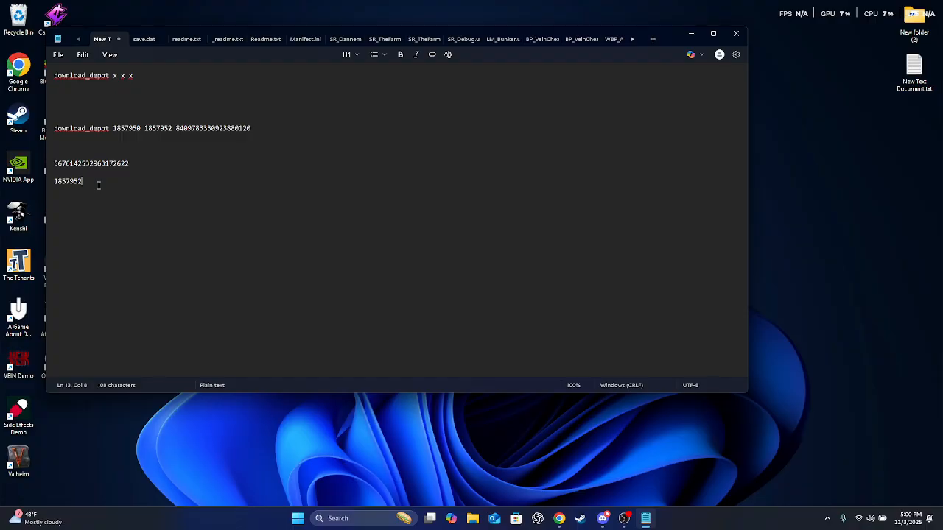
{"action": "key", "text": "Return"}
{"action": "key", "text": "Return"}
{"action": "key", "text": "ctrl+v"}
- Start a new command line with "download_depot" below the IDs and append the copied App ID 1857950
{"action": "type", "text": "download_depot"}
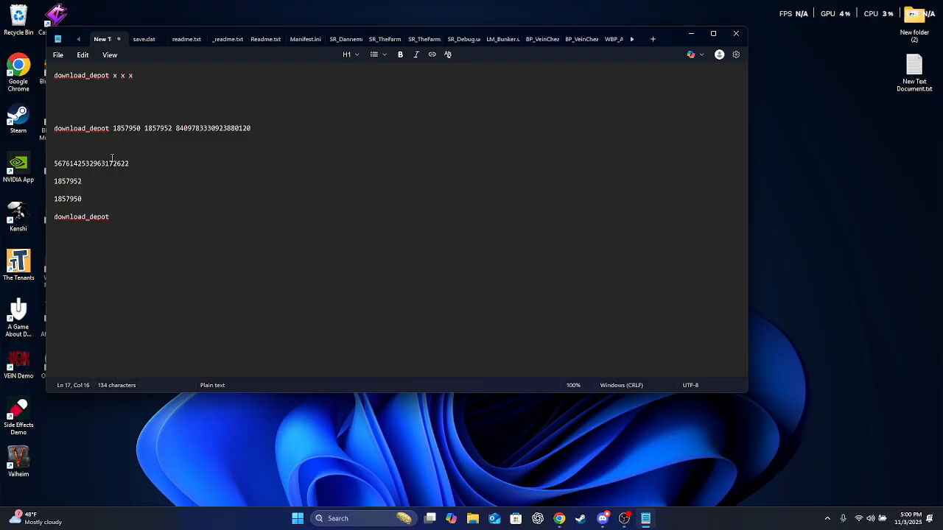
{"action": "left_click_drag", "start_coordinate": [87, 199], "coordinate": [53, 199]}
{"action": "right_click", "coordinate": [62, 199]}
{"action": "left_click", "coordinate": [110, 212]}
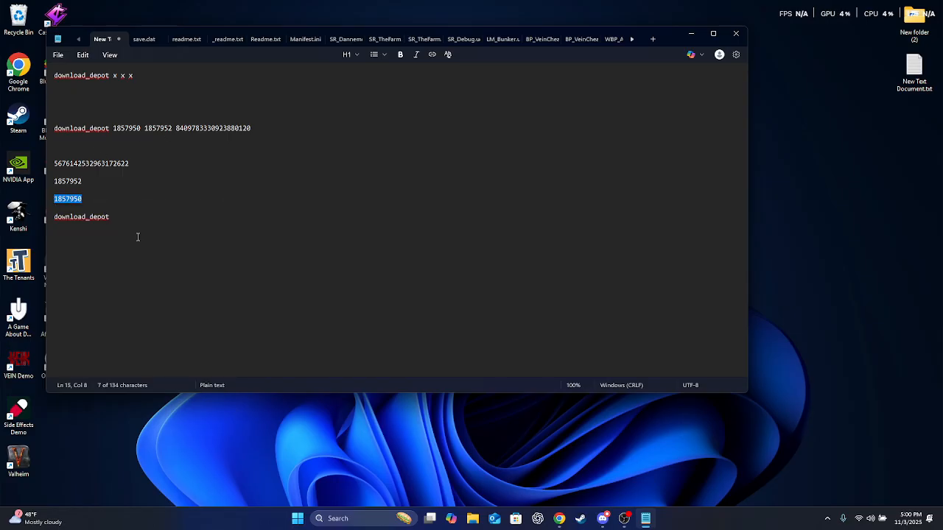
{"action": "left_click", "coordinate": [133, 229]}
{"action": "key", "text": "ctrl+v"}
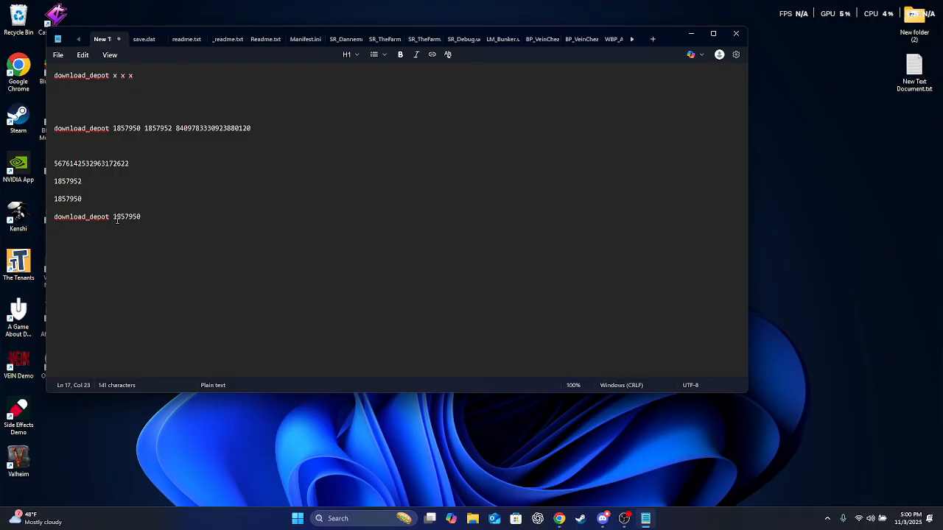
- Copy the depot ID 1857952 from its line and append it after the App ID in the new download_depot command
{"action": "left_click_drag", "start_coordinate": [85, 182], "coordinate": [57, 182]}
{"action": "right_click", "coordinate": [59, 184]}
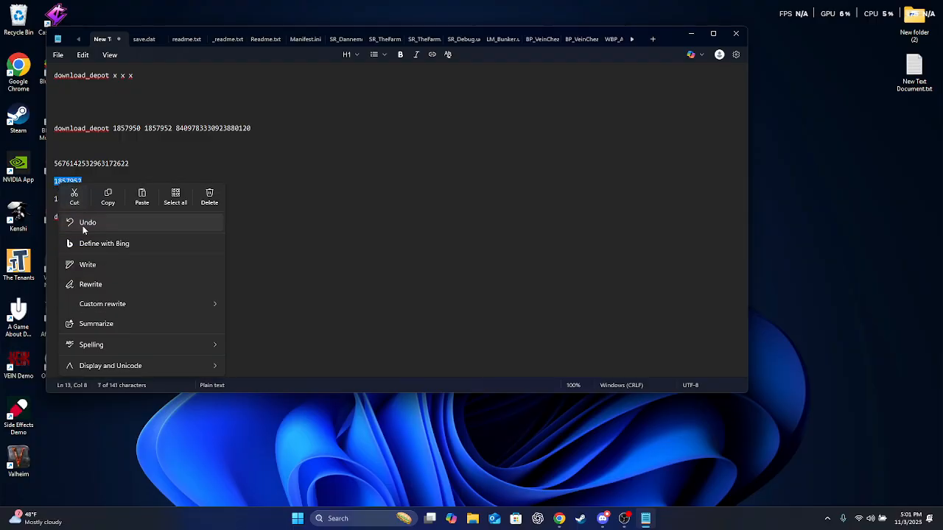
{"action": "left_click", "coordinate": [106, 197]}
{"action": "left_click", "coordinate": [147, 218]}
{"action": "key", "text": "ctrl+v"}
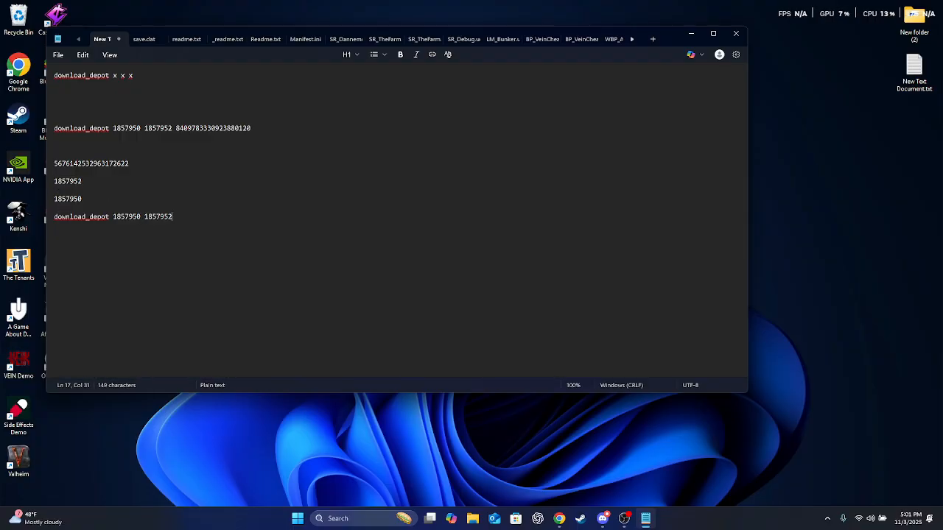
{"action": "left_click_drag", "start_coordinate": [135, 166], "coordinate": [52, 166]}
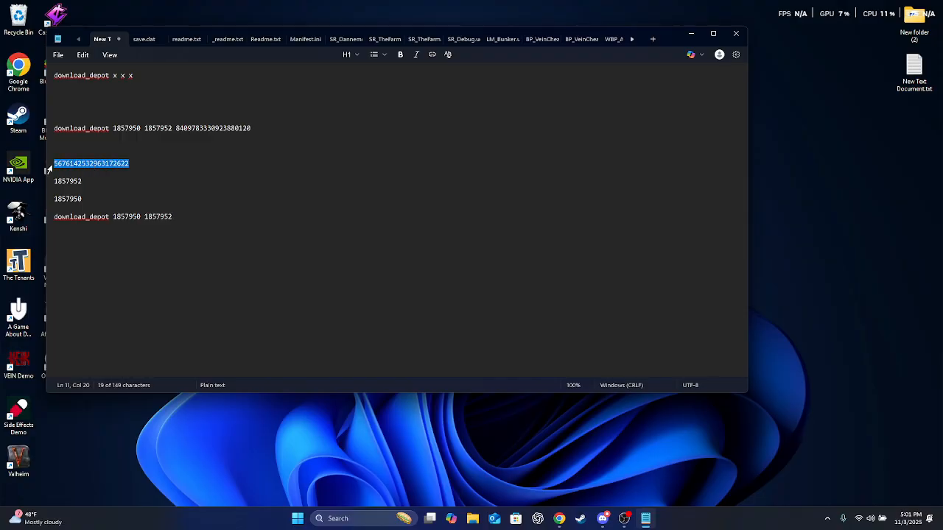
{"action": "right_click", "coordinate": [57, 167]}
{"action": "left_click", "coordinate": [97, 182]}
{"action": "left_click", "coordinate": [176, 218]}
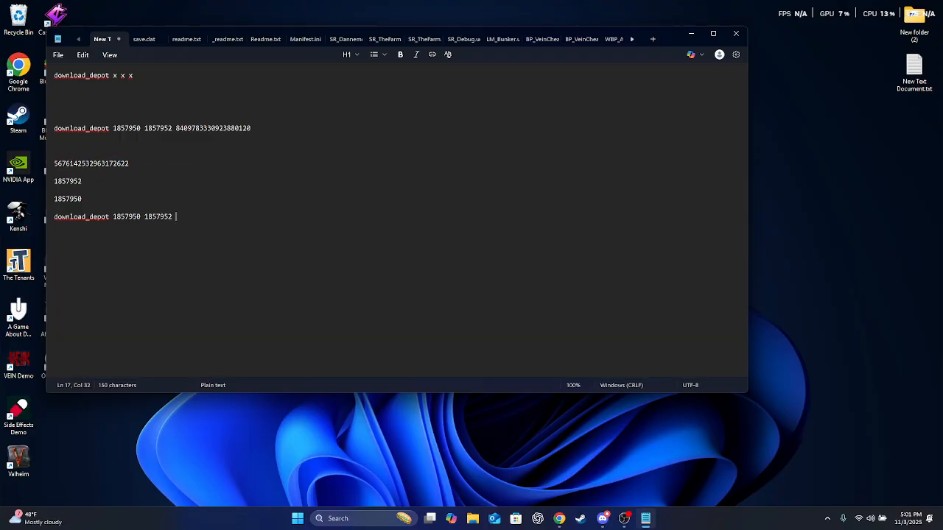
{"action": "key", "text": "ctrl+v"}
- Copy the whole new download_depot command line and check the spacing between its parts
{"action": "left_click_drag", "start_coordinate": [253, 218], "coordinate": [71, 220]}
{"action": "right_click", "coordinate": [71, 220]}
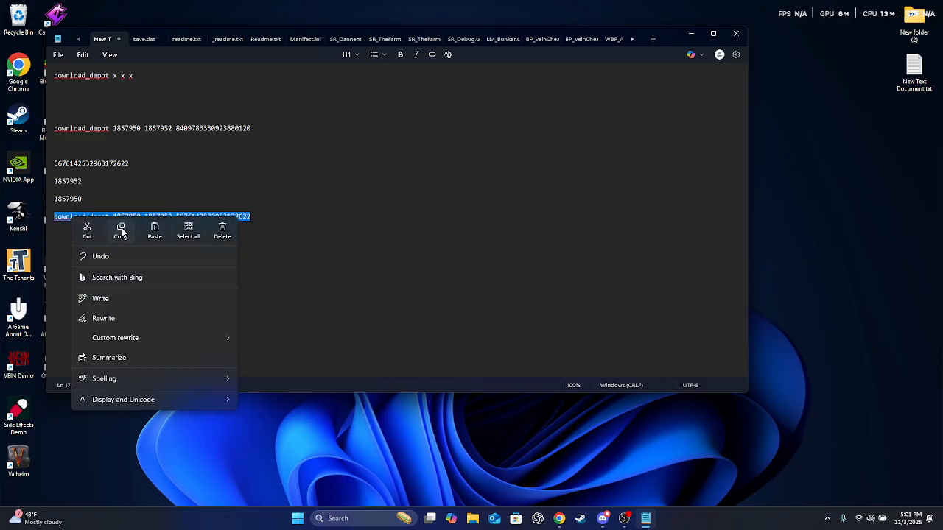
{"action": "left_click", "coordinate": [122, 228]}
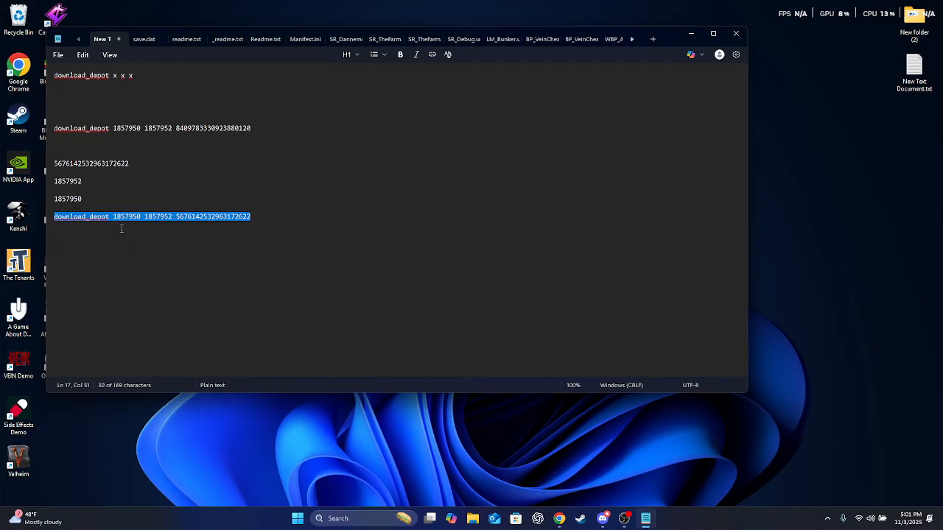
{"action": "left_click", "coordinate": [177, 218]}
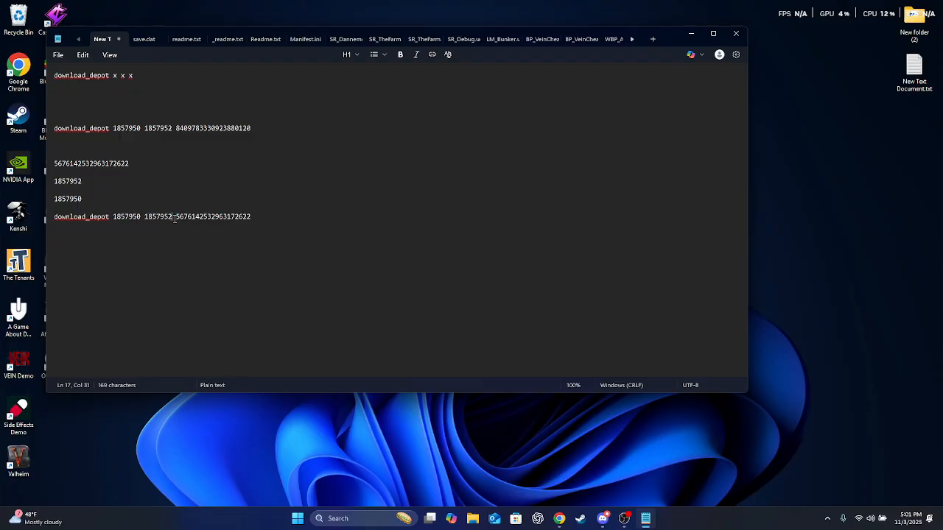
{"action": "left_click", "coordinate": [143, 218]}
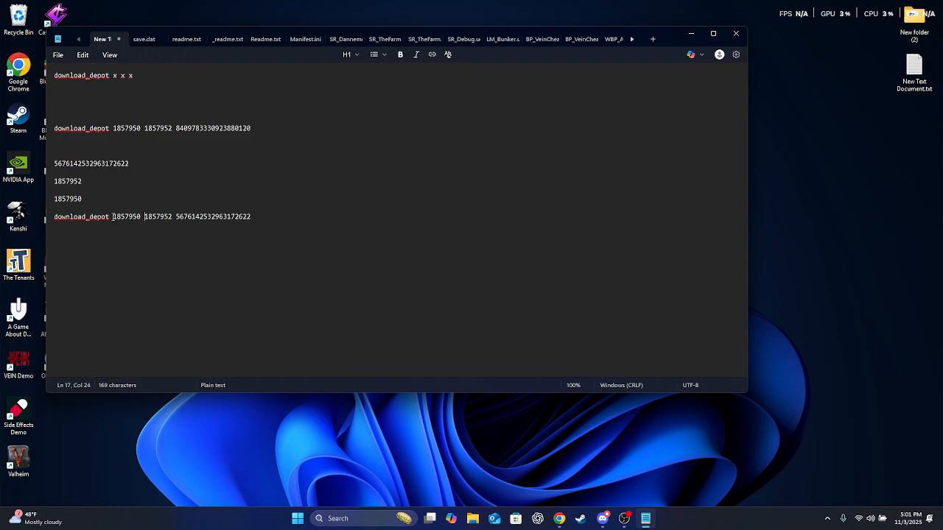
{"action": "left_click", "coordinate": [110, 216]}
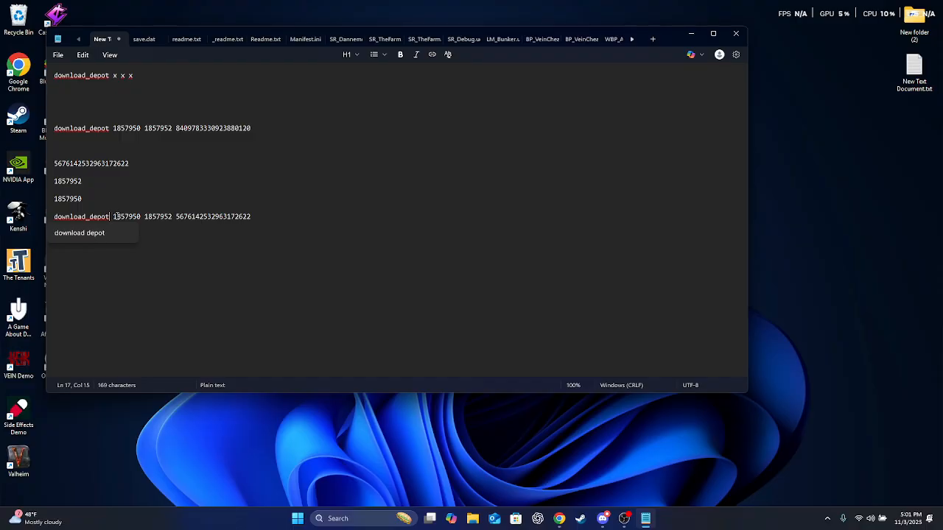
{"action": "left_click", "coordinate": [215, 237]}
{"action": "left_click", "coordinate": [297, 227]}
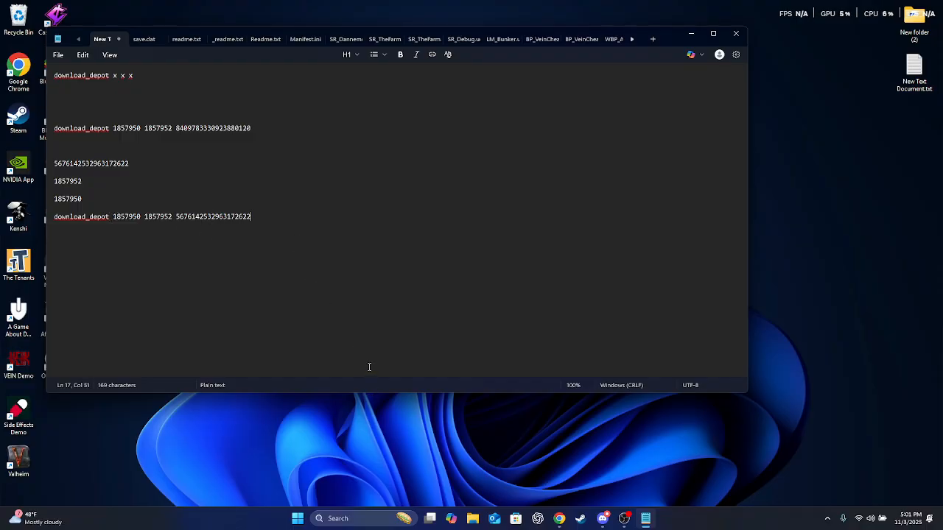
- Open the Steam console by running steam://open/console from the Windows Run dialog
{"action": "key", "text": "super+r"}
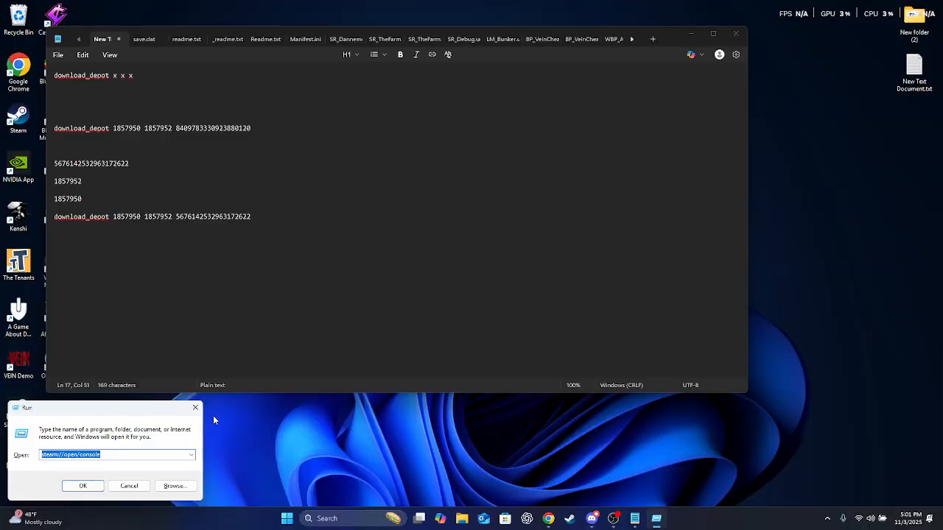
{"action": "left_click", "coordinate": [195, 408]}
{"action": "left_click", "coordinate": [330, 518]}
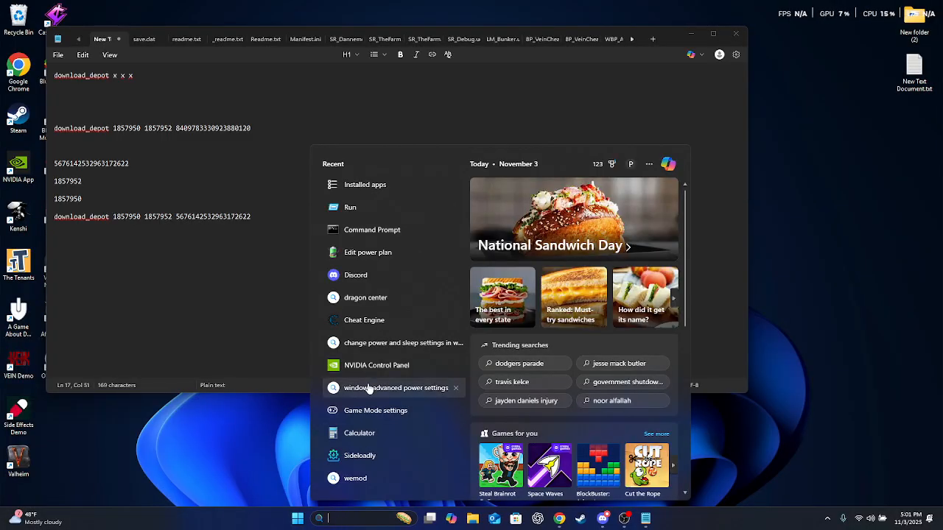
{"action": "type", "text": "run"}
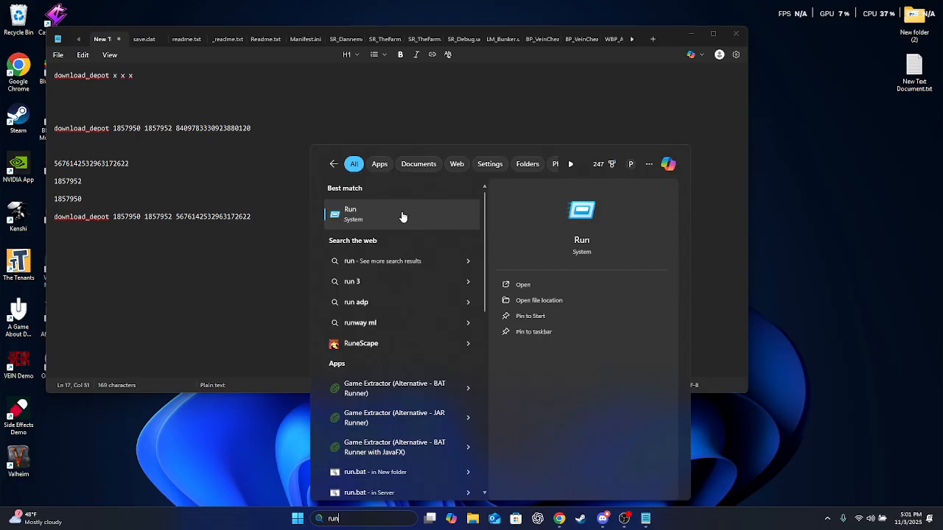
{"action": "left_click", "coordinate": [375, 215]}
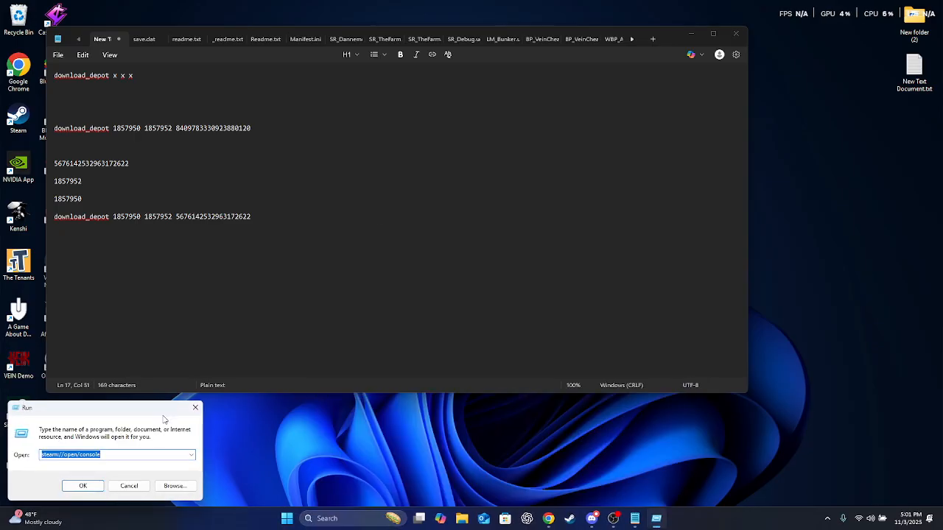
{"action": "left_click_drag", "start_coordinate": [101, 454], "coordinate": [52, 456]}
{"action": "type", "text": "steam://"}
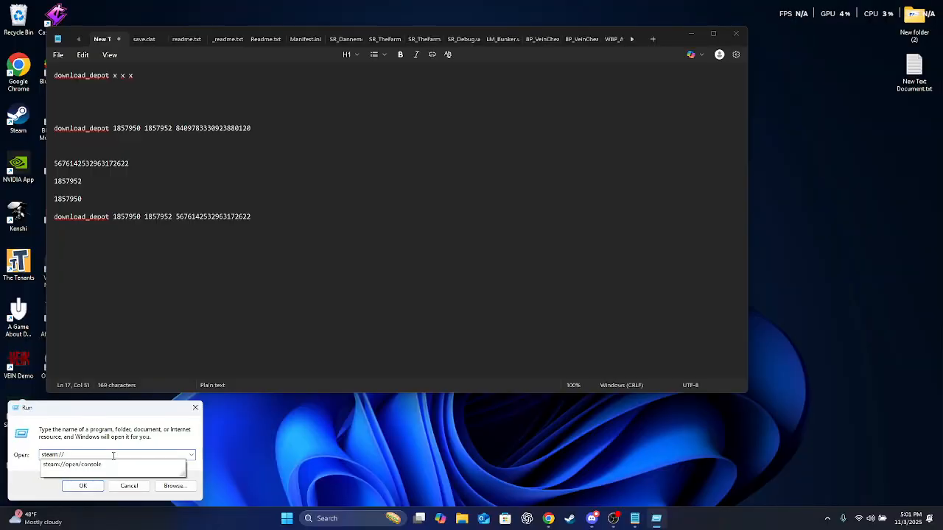
{"action": "type", "text": "open/console"}
{"action": "key", "text": "Return"}
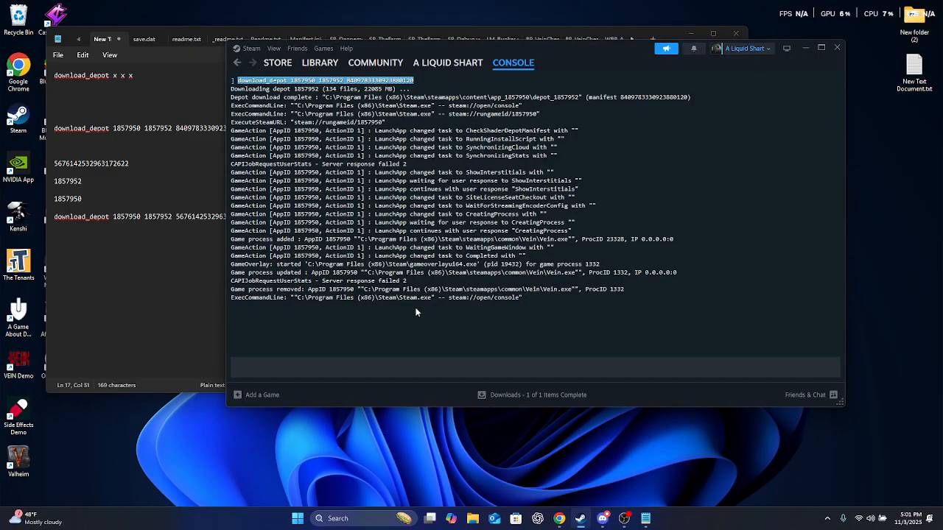
{"action": "left_click_drag", "start_coordinate": [649, 316], "coordinate": [527, 297]}
{"action": "left_click", "coordinate": [610, 321]}
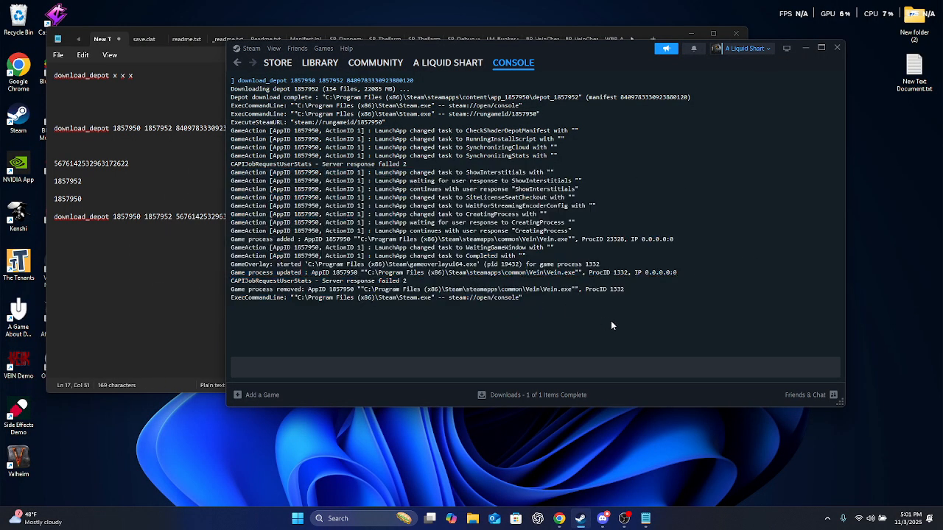
{"action": "left_click_drag", "start_coordinate": [610, 325], "coordinate": [217, 85]}
{"action": "left_click", "coordinate": [618, 310]}
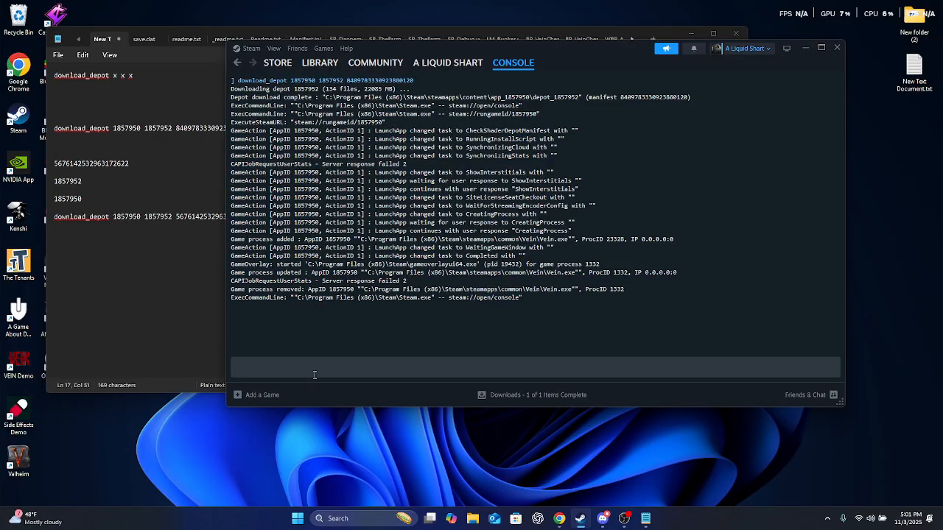
{"action": "key", "text": "ctrl+v"}
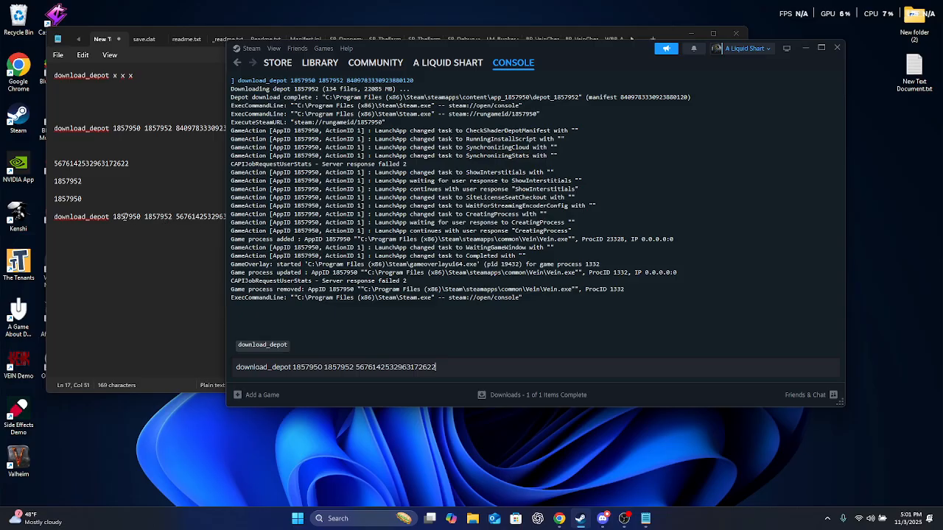
{"action": "left_click_drag", "start_coordinate": [453, 363], "coordinate": [213, 363]}
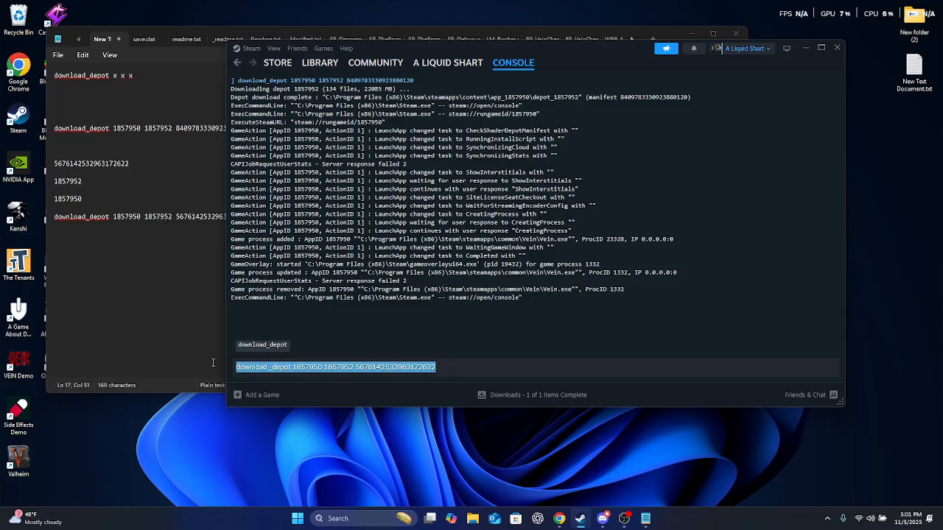
{"action": "left_click", "coordinate": [514, 369]}
{"action": "left_click_drag", "start_coordinate": [475, 368], "coordinate": [224, 374]}
{"action": "left_click", "coordinate": [517, 362]}
{"action": "key", "text": "Return"}
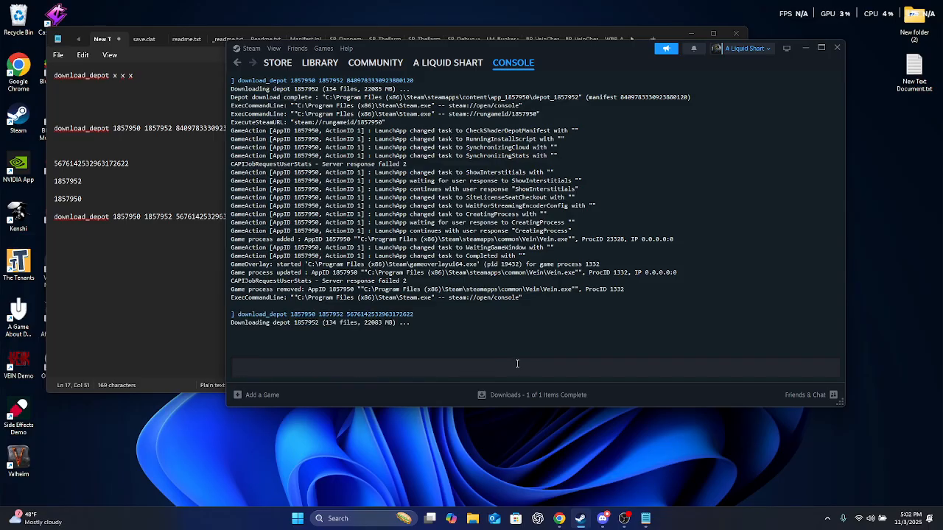
- Examine the new depot download's status line in the console for its file count and size
{"action": "triple_click", "coordinate": [277, 337]}
{"action": "left_click_drag", "start_coordinate": [292, 324], "coordinate": [394, 325]}
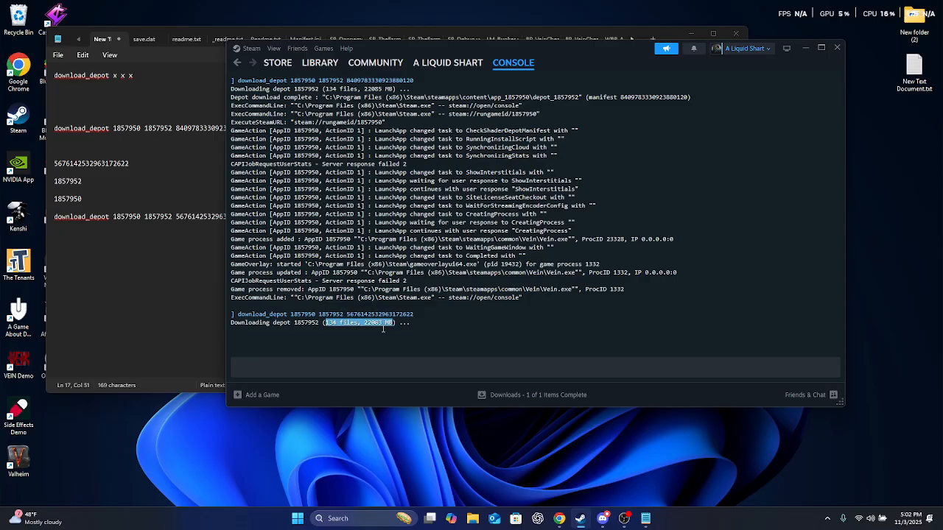
{"action": "left_click", "coordinate": [382, 331]}
{"action": "mouse_move", "coordinate": [364, 324]}
{"action": "left_mouse_down"}
{"action": "mouse_move", "coordinate": [391, 324]}
{"action": "mouse_move", "coordinate": [380, 324]}
{"action": "left_mouse_up"}
{"action": "left_click", "coordinate": [370, 332]}
{"action": "left_click", "coordinate": [380, 329]}
{"action": "left_click_drag", "start_coordinate": [364, 324], "coordinate": [381, 325]}
{"action": "mouse_move", "coordinate": [234, 324]}
{"action": "left_mouse_down"}
{"action": "mouse_move", "coordinate": [422, 336]}
{"action": "mouse_move", "coordinate": [227, 327]}
{"action": "left_mouse_up"}
{"action": "left_click", "coordinate": [422, 336]}
{"action": "left_click", "coordinate": [258, 341]}
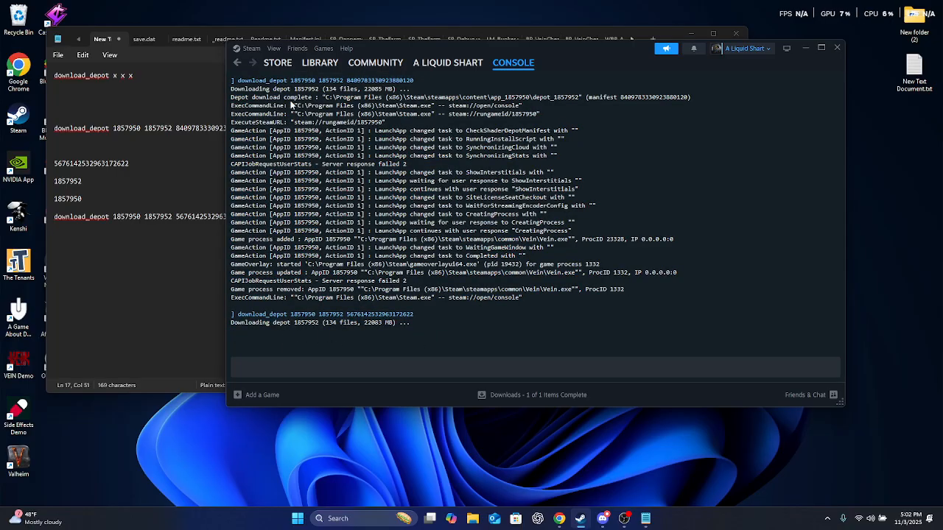
- Copy the depot folder path from the console's earlier download-complete line and open C:\Program Files (x86)\Steam\steamapps\content\app_1857950\depot_1857952 in File Explorer
{"action": "left_click_drag", "start_coordinate": [230, 96], "coordinate": [579, 98]}
{"action": "left_click", "coordinate": [328, 95]}
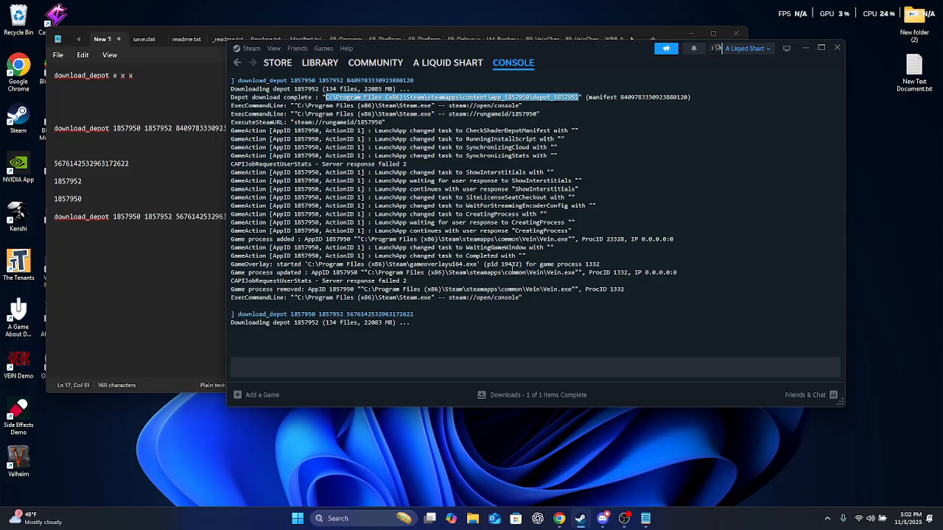
{"action": "left_click", "coordinate": [473, 519]}
{"action": "left_click", "coordinate": [557, 231]}
{"action": "type", "text": "C:\\Program Files (x86)\\Steam\\steamapps\\content\\app_1857950\\depot_1857952"}
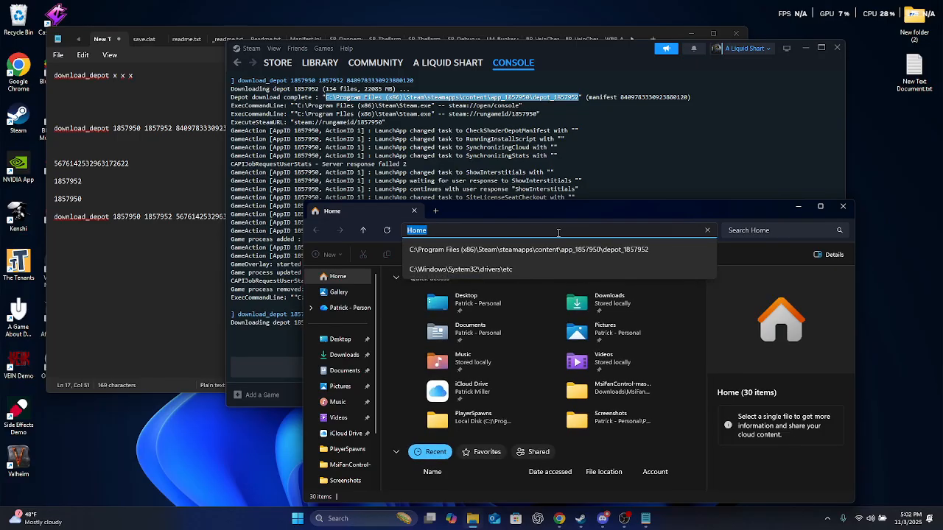
{"action": "key", "text": "Return"}
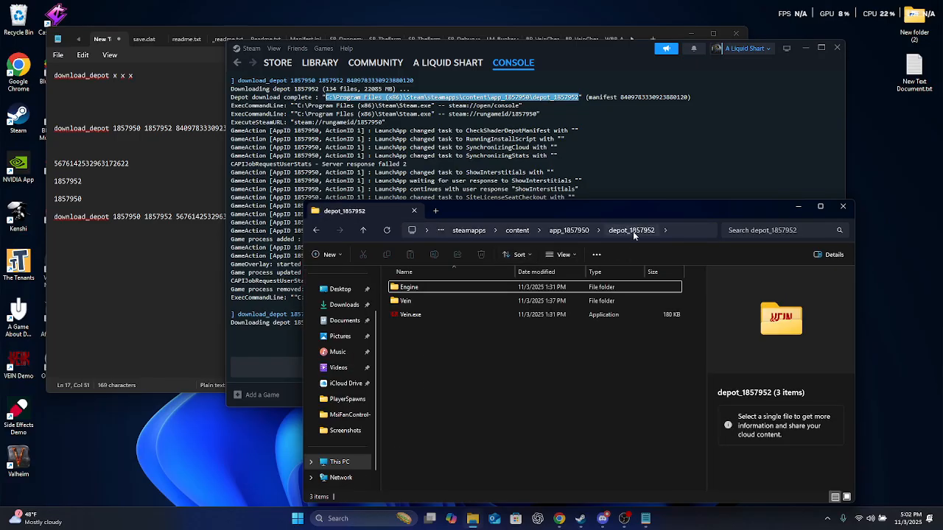
{"action": "left_click", "coordinate": [695, 230]}
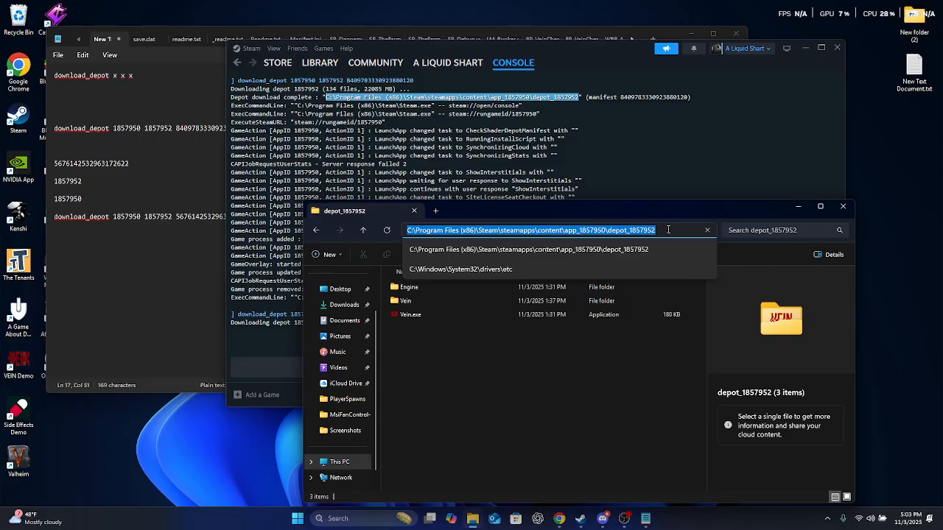
{"action": "key", "text": "Escape"}
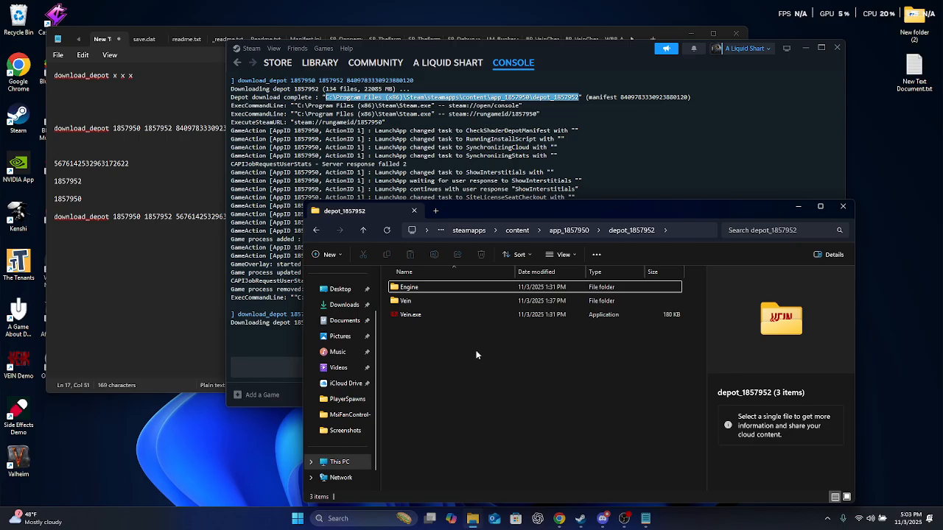
- Select and copy the Engine folder, the Vein folder and Vein.exe from the depot_1857952 folder
{"action": "left_click_drag", "start_coordinate": [476, 355], "coordinate": [404, 289]}
{"action": "right_click", "coordinate": [423, 310]}
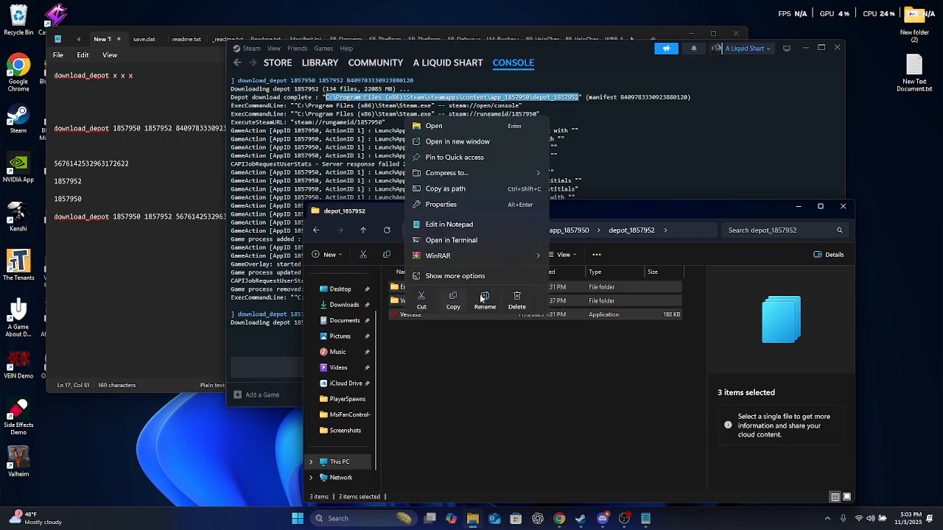
{"action": "left_click", "coordinate": [481, 359]}
{"action": "left_click_drag", "start_coordinate": [481, 359], "coordinate": [406, 288]}
{"action": "right_click", "coordinate": [456, 293]}
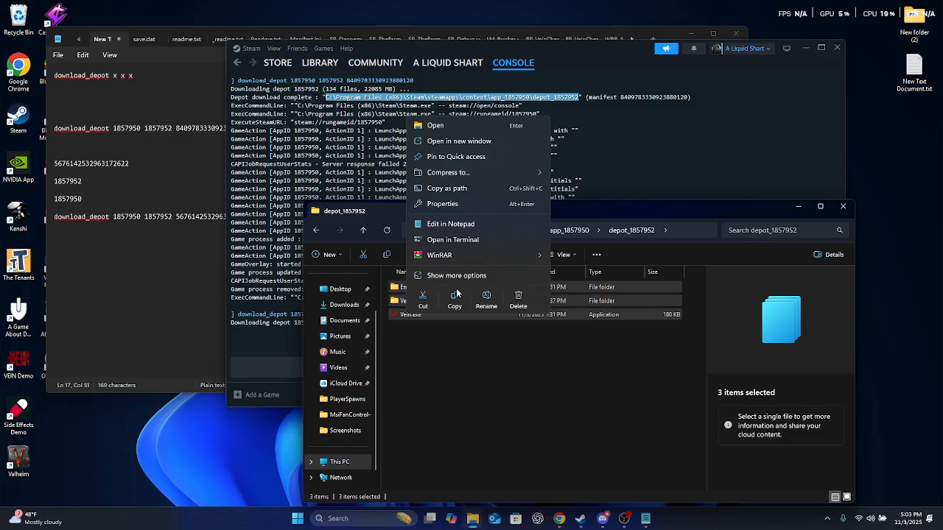
{"action": "left_click", "coordinate": [451, 296]}
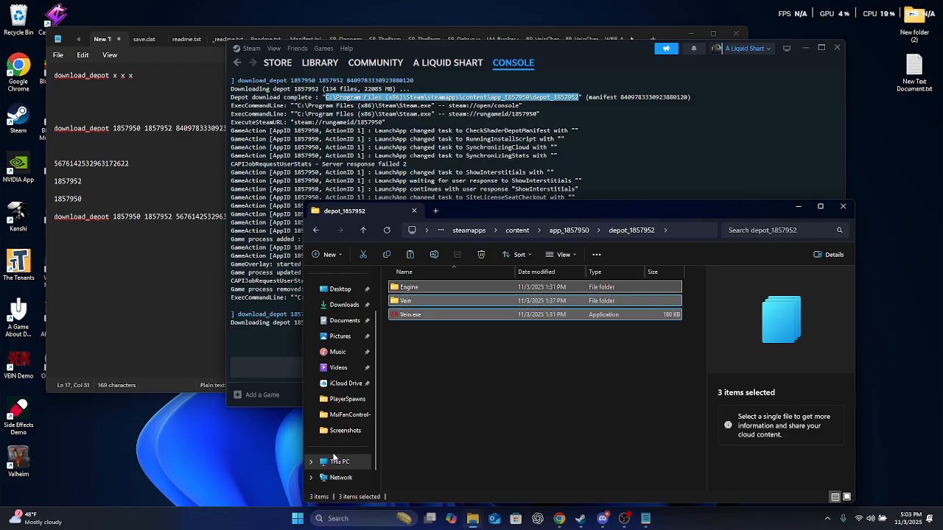
- Go to the Vein game folder under steamapps\common and paste the copied depot files there
{"action": "left_click", "coordinate": [472, 231]}
{"action": "double_click", "coordinate": [411, 288]}
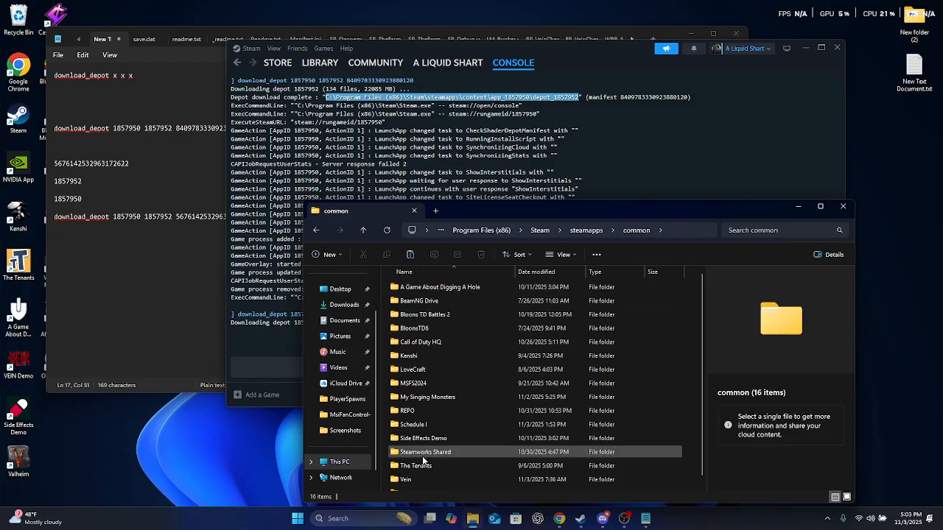
{"action": "scroll", "coordinate": [423, 460], "scroll_direction": "down", "scroll_amount": 1}
{"action": "double_click", "coordinate": [419, 471]}
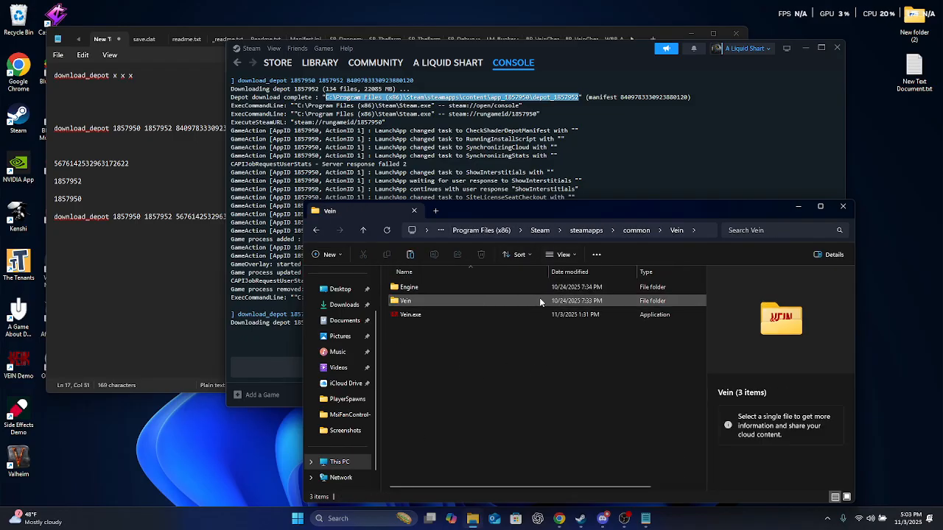
{"action": "right_click", "coordinate": [487, 349]}
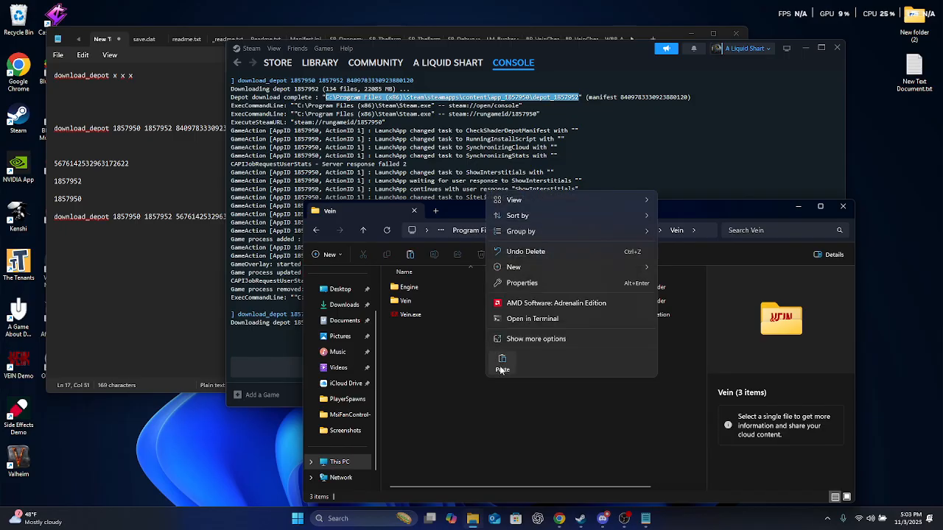
{"action": "left_click", "coordinate": [502, 366]}
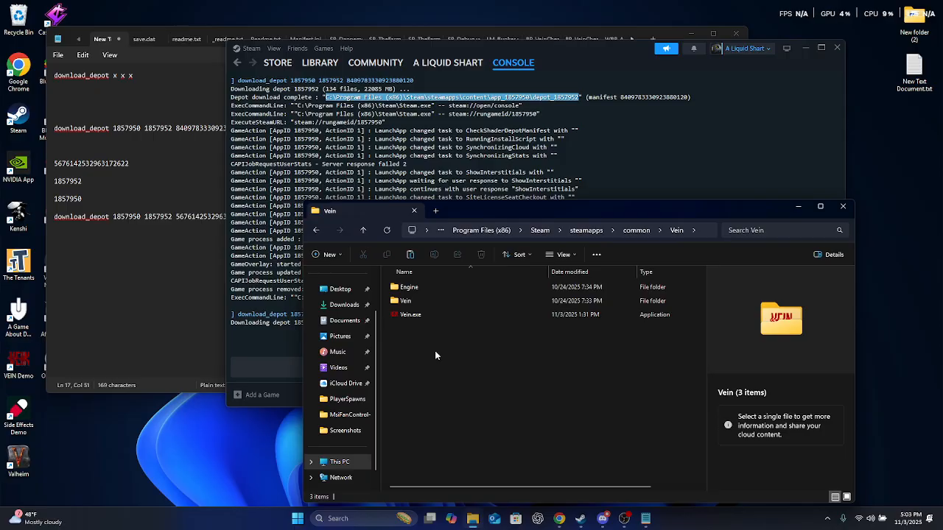
{"action": "left_click_drag", "start_coordinate": [501, 326], "coordinate": [416, 283]}
{"action": "left_click", "coordinate": [466, 362]}
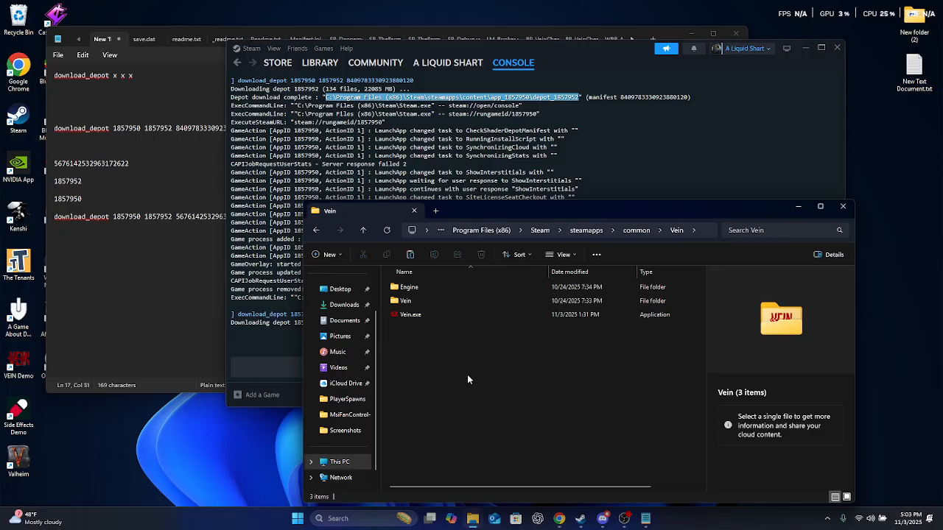
- Switch to SteamDB in Chrome, open the manifests of VEIN's Windows depot 1857952 and filter them to the public branch
{"action": "left_click", "coordinate": [559, 518]}
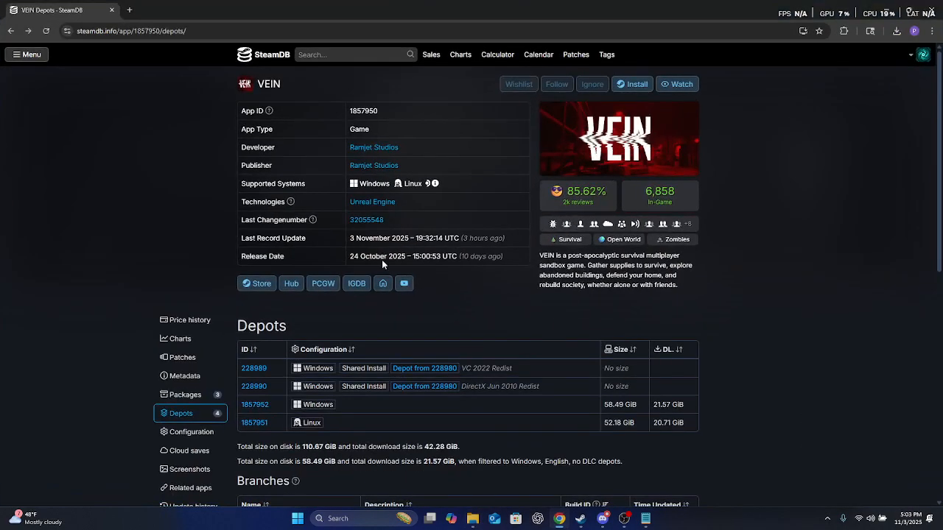
{"action": "left_click", "coordinate": [254, 405]}
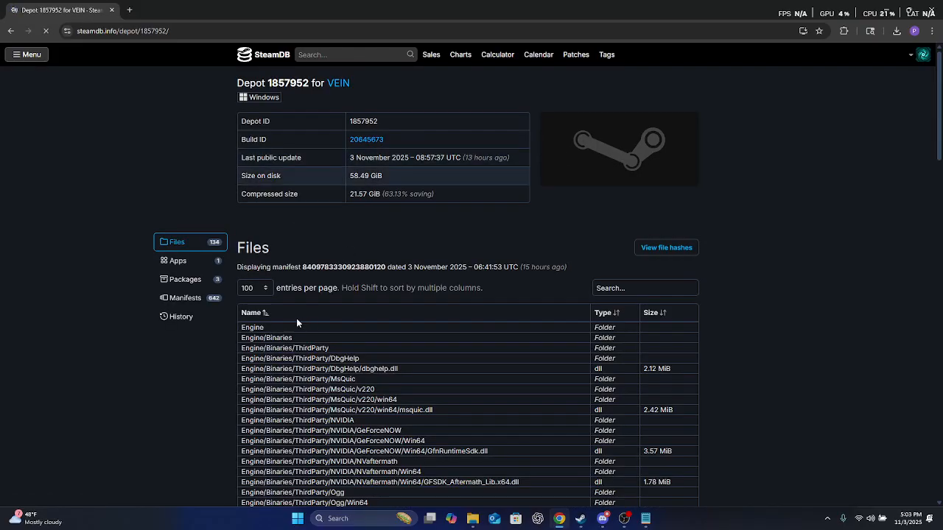
{"action": "left_click", "coordinate": [170, 299]}
{"action": "scroll", "coordinate": [480, 354], "scroll_direction": "down", "scroll_amount": 2}
{"action": "scroll", "coordinate": [516, 184], "scroll_direction": "up", "scroll_amount": 2}
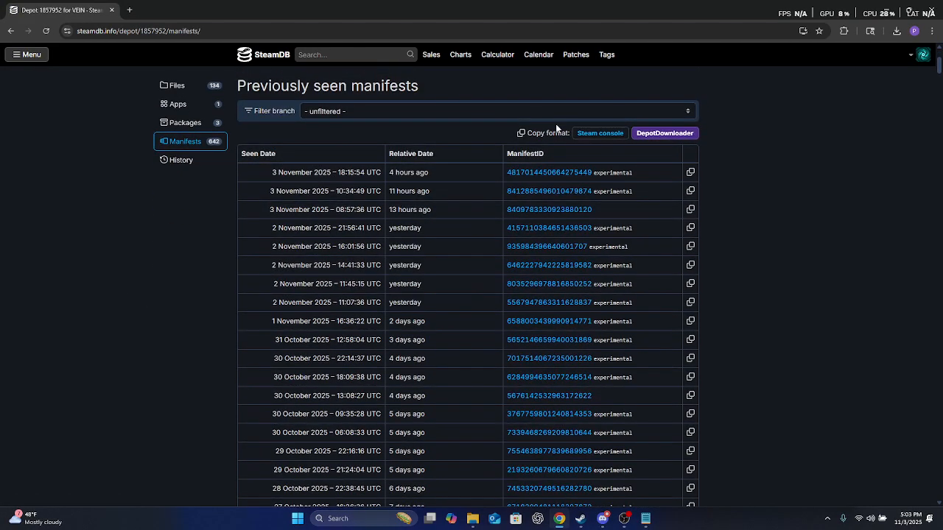
{"action": "left_click", "coordinate": [545, 111]}
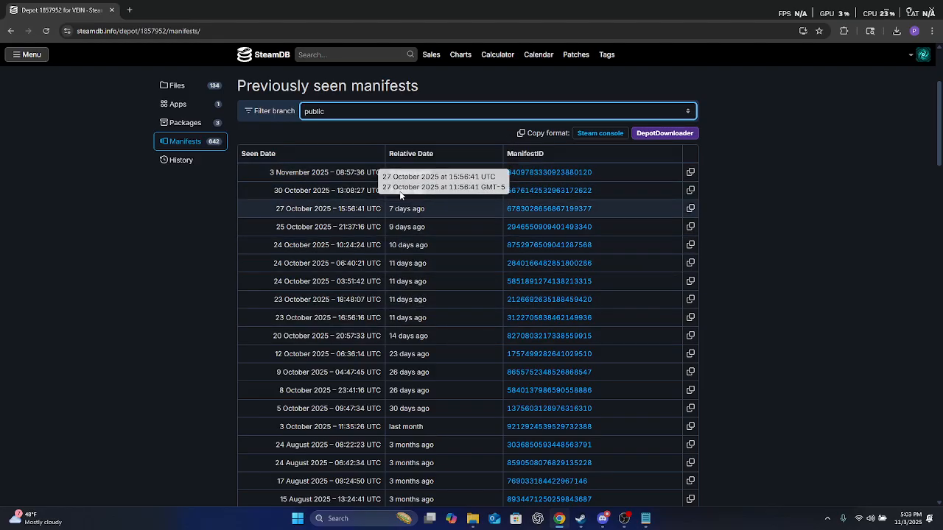
- Examine the seen dates of the public manifests from 3 November back to 24 October 2025, and put the browser away
{"action": "left_click_drag", "start_coordinate": [271, 174], "coordinate": [405, 174]}
{"action": "left_click_drag", "start_coordinate": [279, 192], "coordinate": [400, 192]}
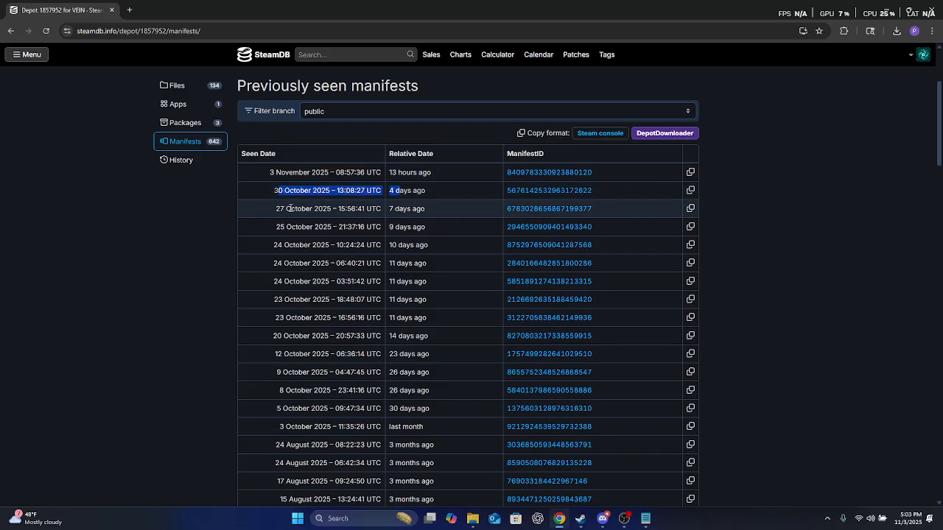
{"action": "left_click_drag", "start_coordinate": [276, 209], "coordinate": [401, 213]}
{"action": "left_click_drag", "start_coordinate": [281, 227], "coordinate": [387, 226]}
{"action": "left_click_drag", "start_coordinate": [272, 245], "coordinate": [413, 243]}
{"action": "left_click", "coordinate": [411, 242]}
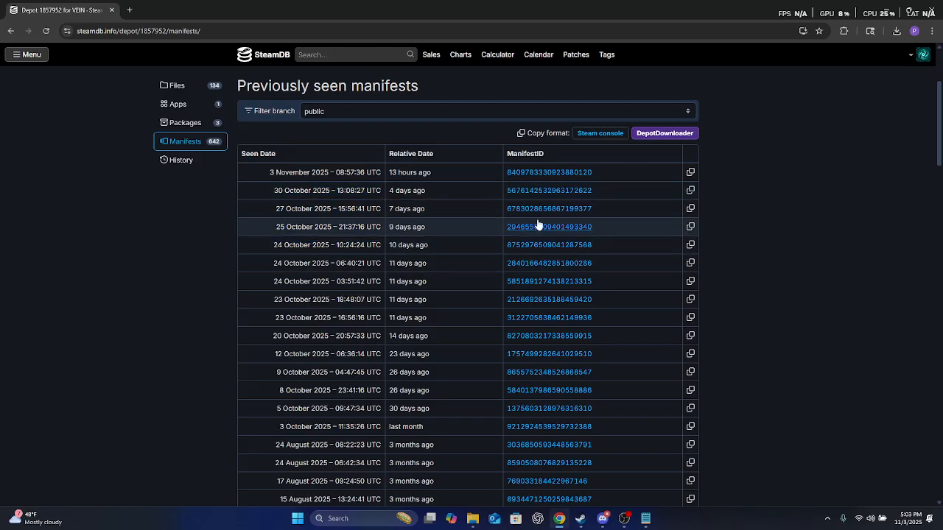
{"action": "left_click", "coordinate": [887, 9]}
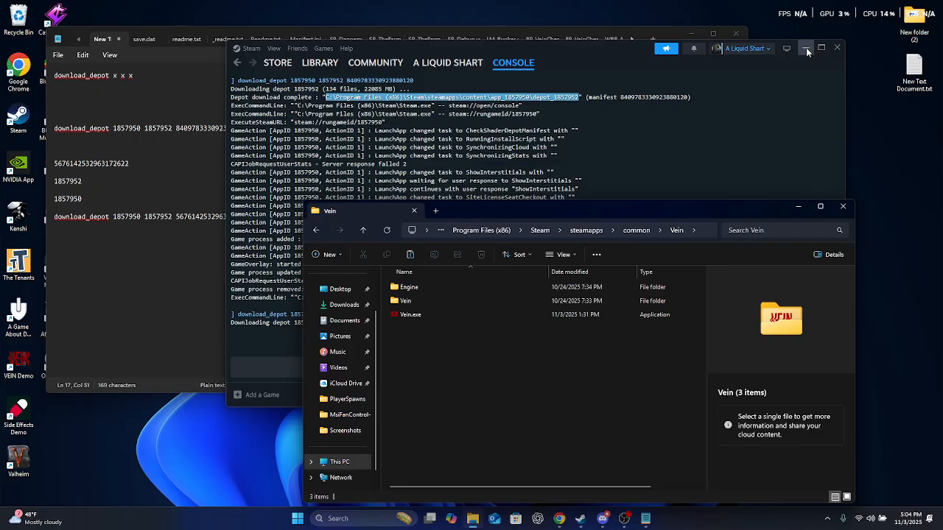
- Close the Vein folder window and show the Installed Files settings in VEIN's properties from the Steam library
{"action": "left_click", "coordinate": [843, 207]}
{"action": "left_click", "coordinate": [320, 63]}
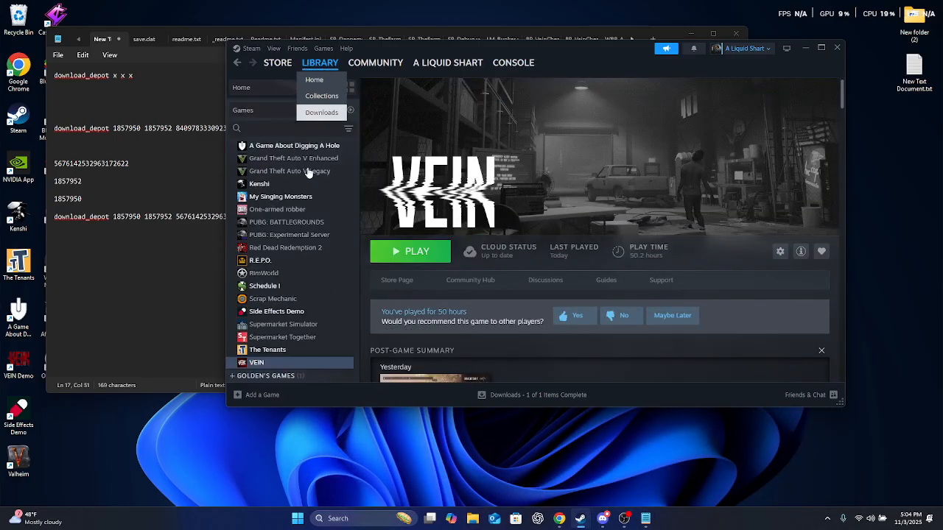
{"action": "right_click", "coordinate": [266, 363]}
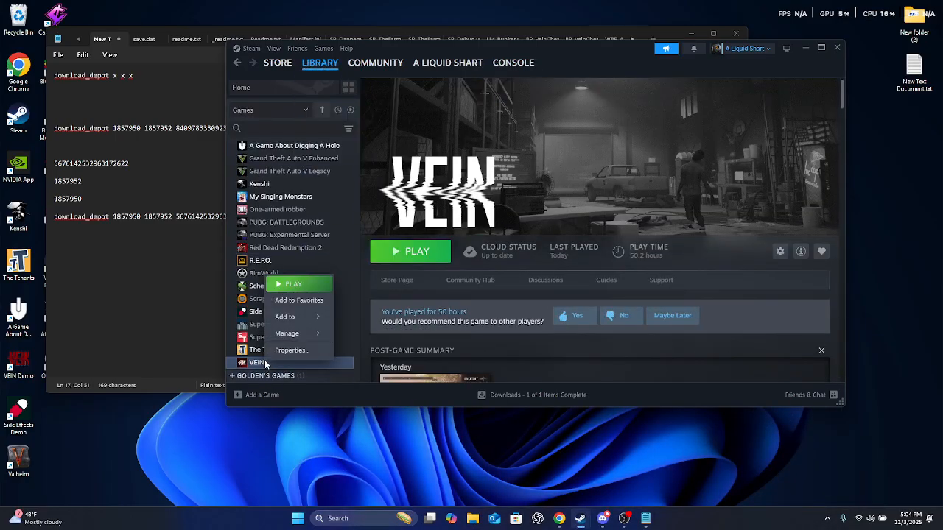
{"action": "left_click", "coordinate": [291, 350]}
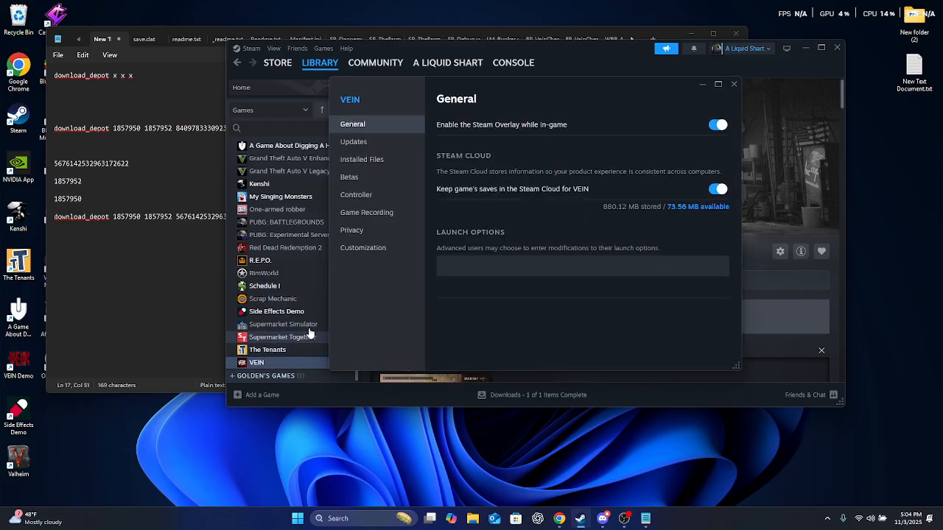
{"action": "left_click", "coordinate": [374, 160]}
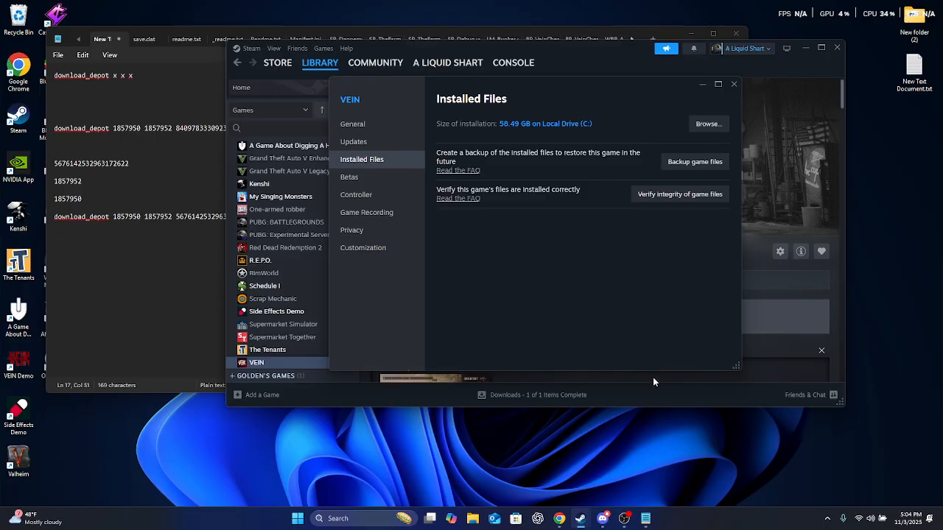
{"action": "left_click", "coordinate": [627, 520]}
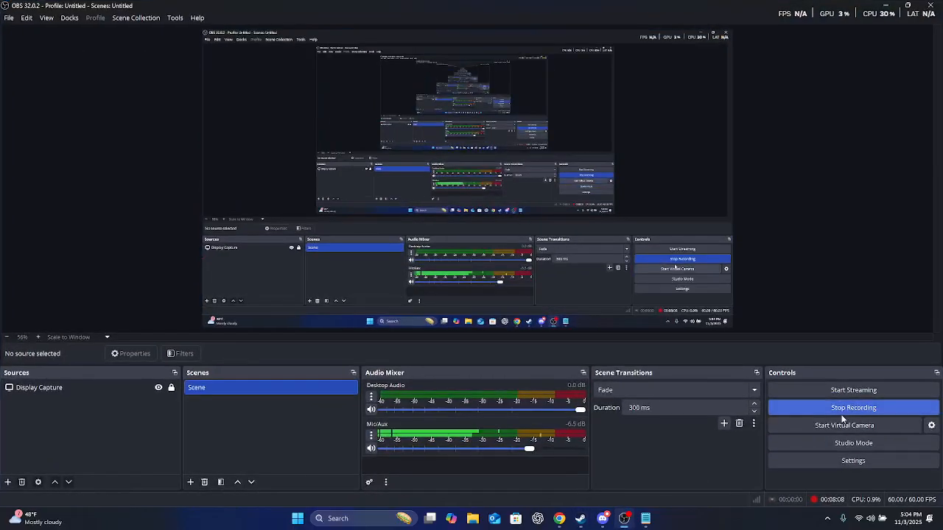